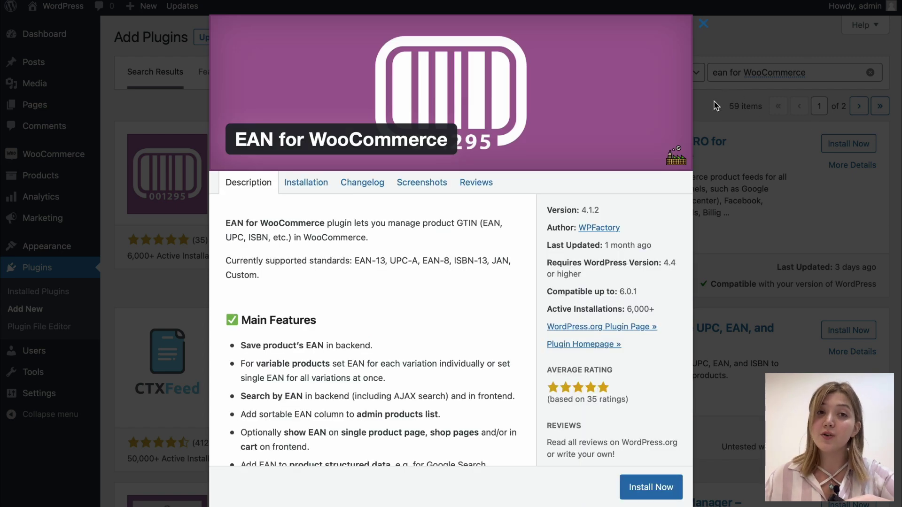
Close the EAN for WooCommerce plugin details and start choosing a plugin .zip file for upload.
click(713, 103)
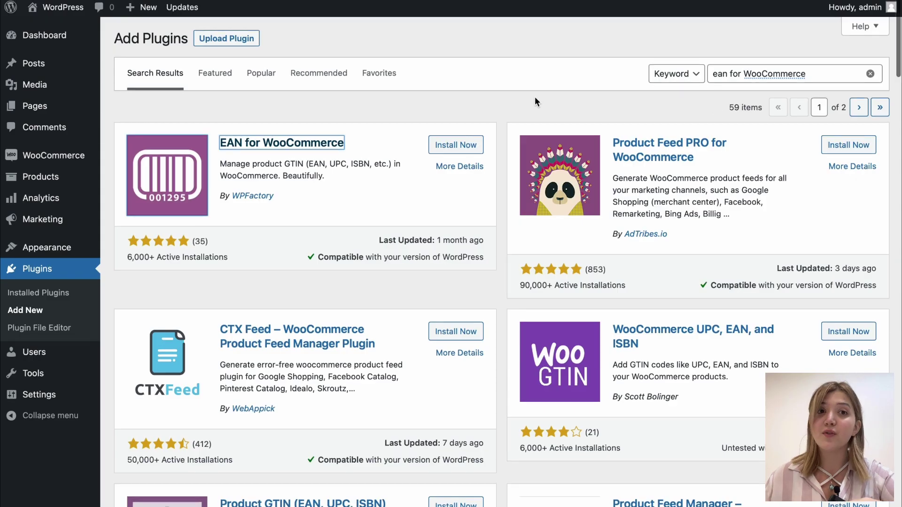
click(242, 37)
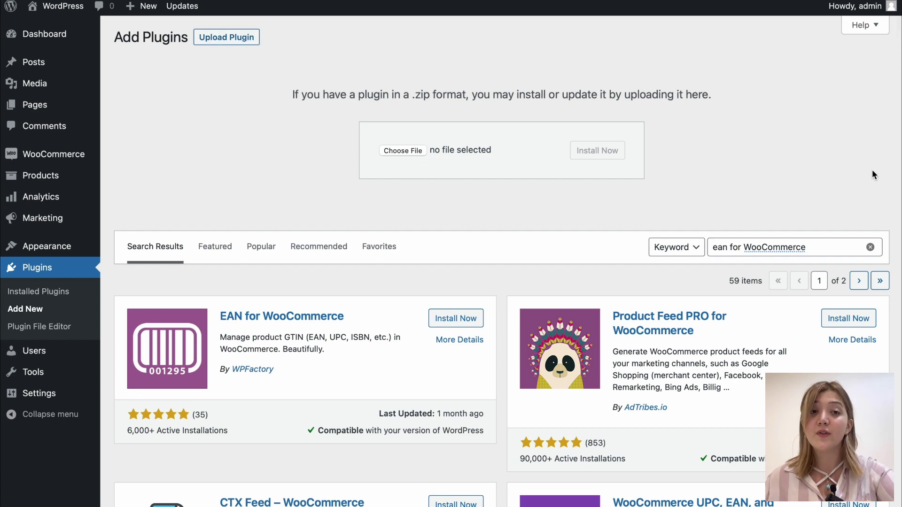
click(422, 151)
click(612, 393)
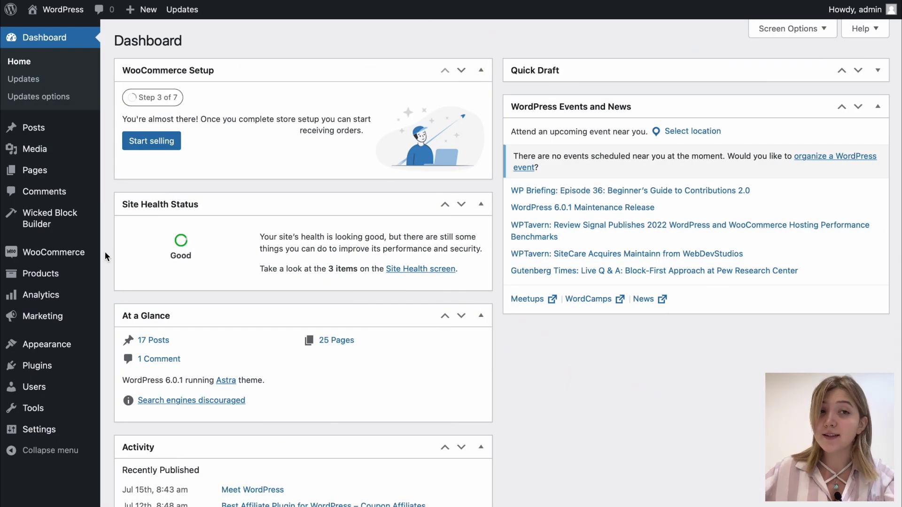
Open the EAN section of the WooCommerce settings.
mouse_move(100, 250)
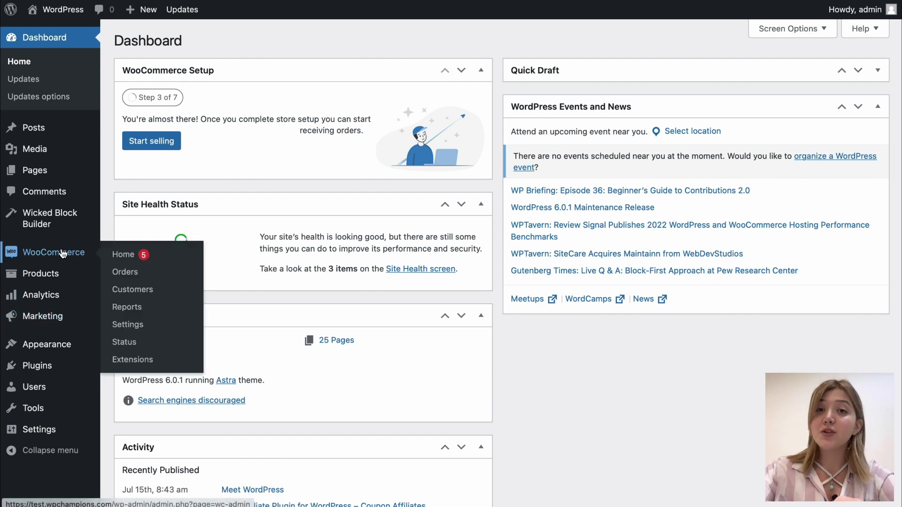
click(136, 325)
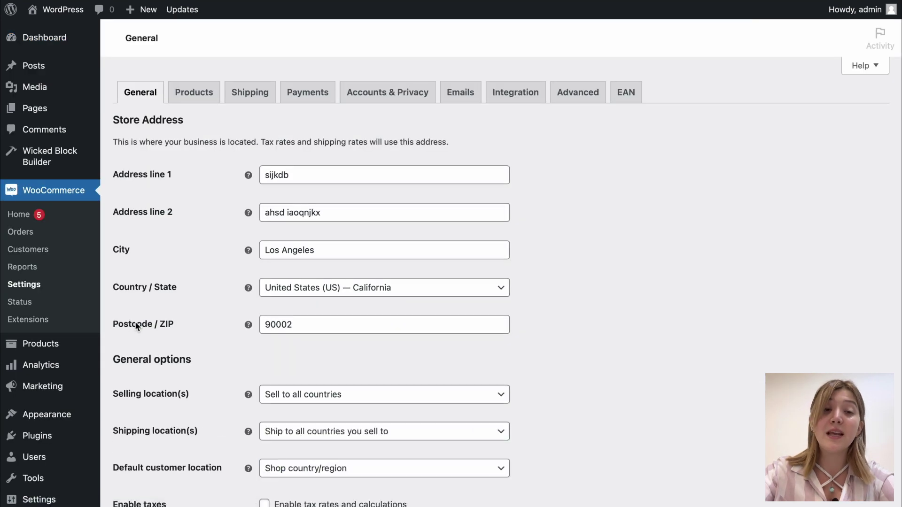
click(614, 103)
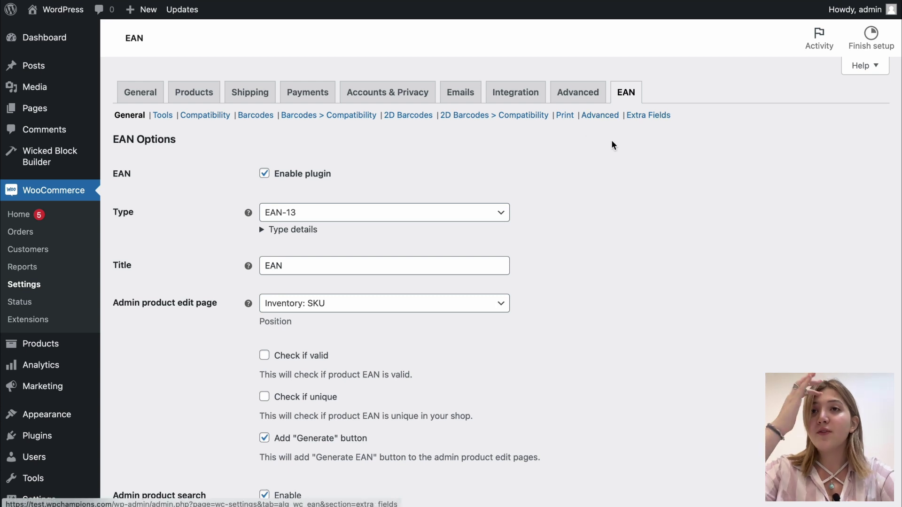
scroll(510, 240, down, 1)
scroll(510, 241, up, 1)
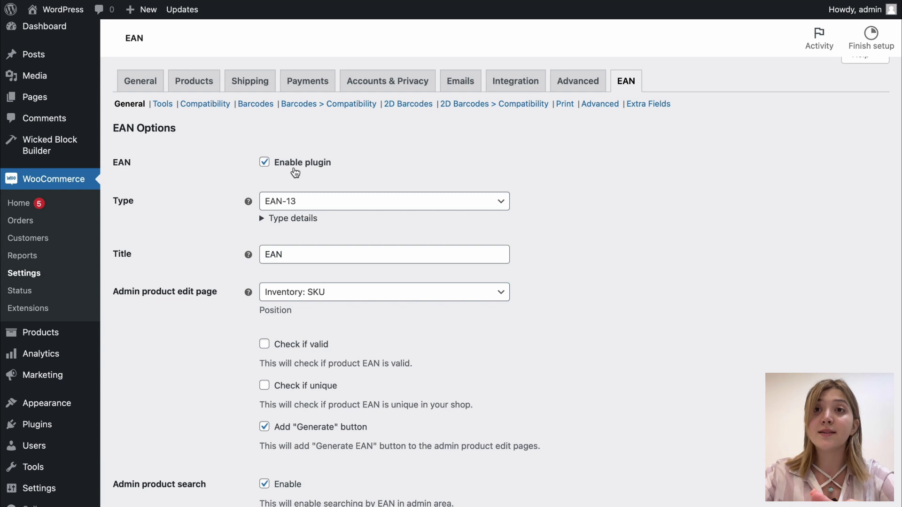
Review the EAN types available in the general EAN options without changing the selection.
click(295, 198)
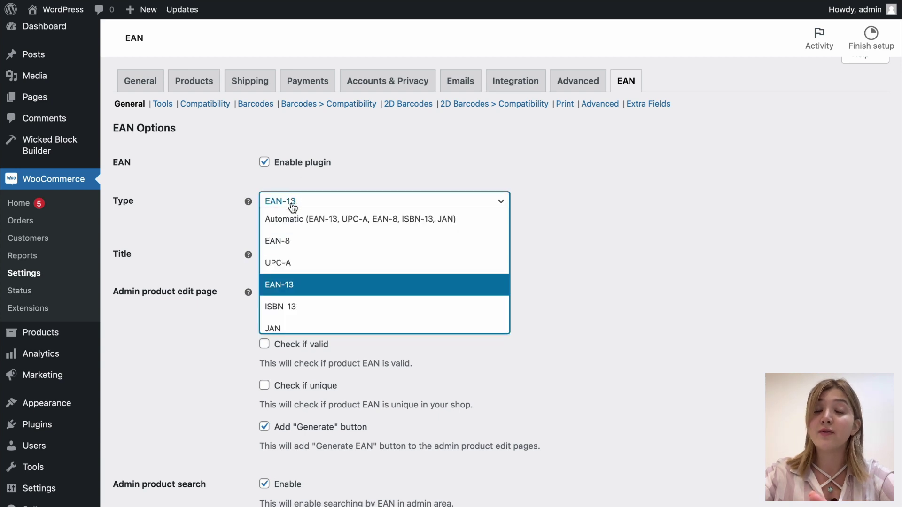
scroll(294, 295, down, 1)
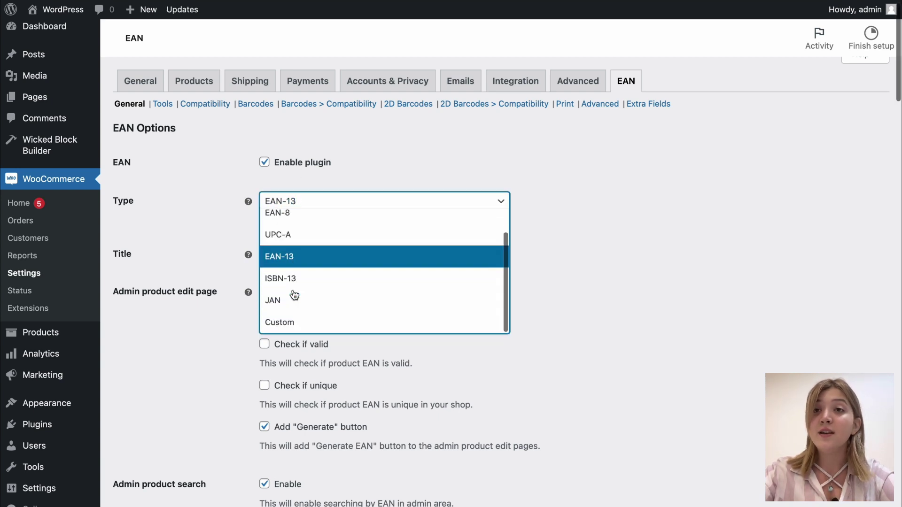
click(642, 206)
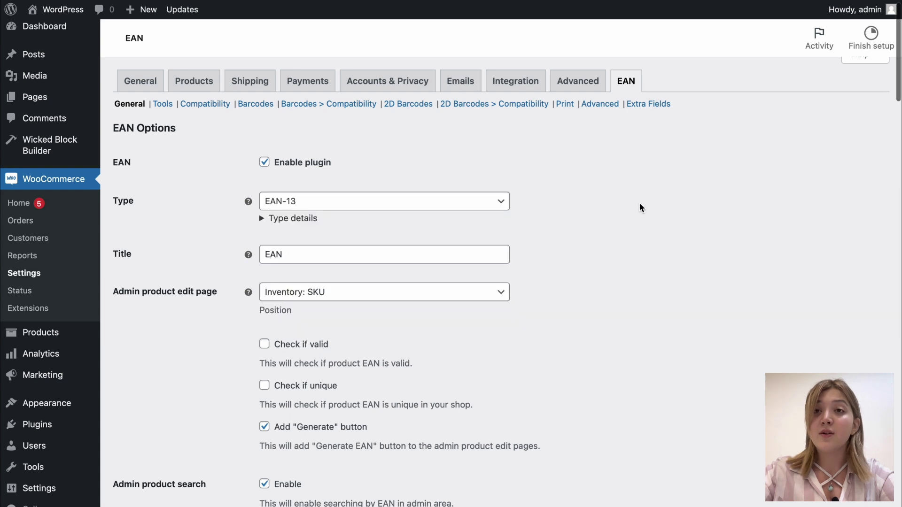
Review the position choices for the EAN field on the admin product edit page, keeping the current selection.
scroll(443, 249, down, 1)
click(413, 230)
click(222, 297)
scroll(223, 297, down, 2)
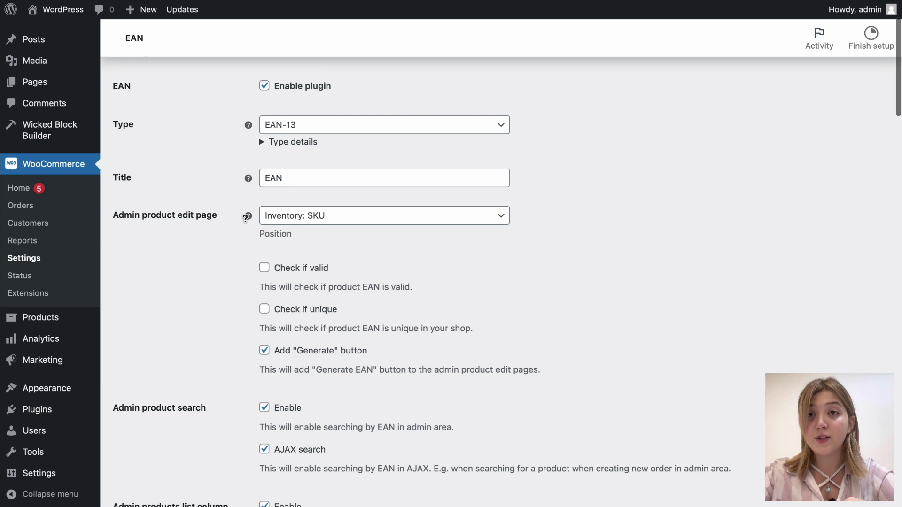
click(289, 219)
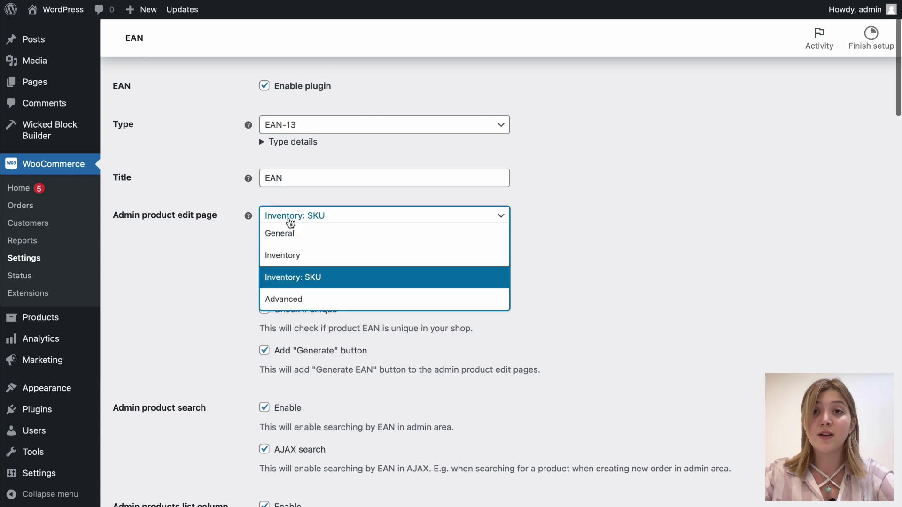
click(590, 201)
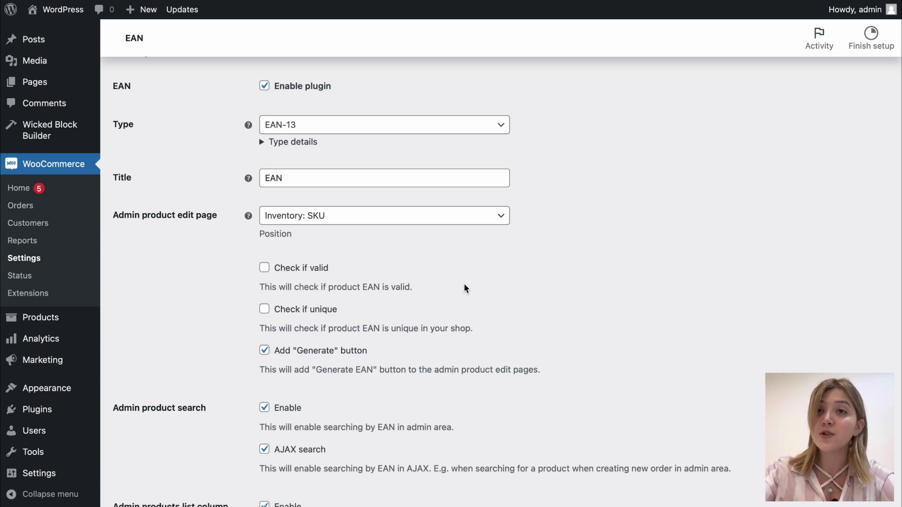
Examine the remaining general EAN options, from validation and product search through single product page, orders, emails and REST API.
scroll(463, 288, down, 3)
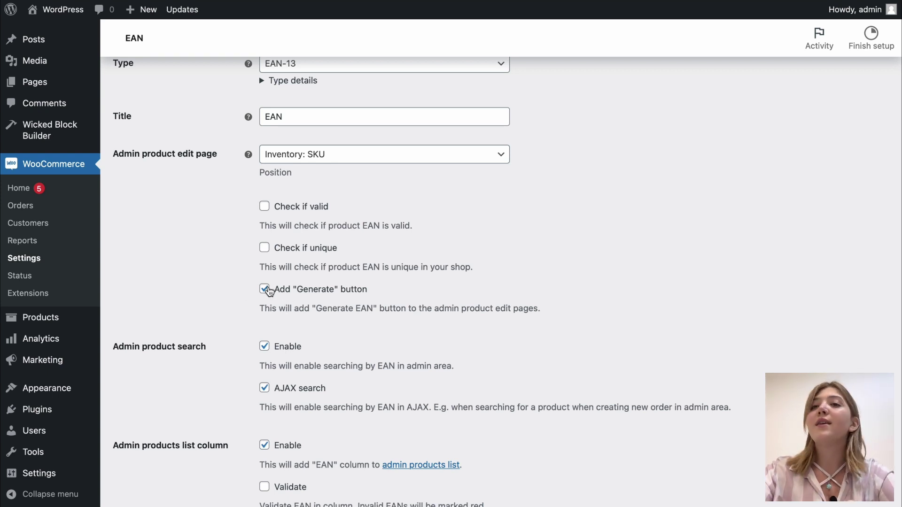
scroll(244, 364, down, 5)
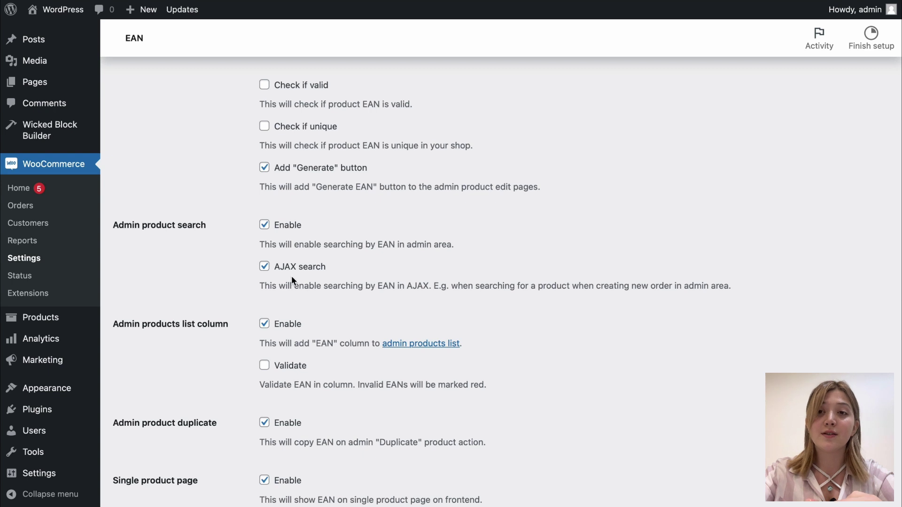
scroll(274, 376, down, 8)
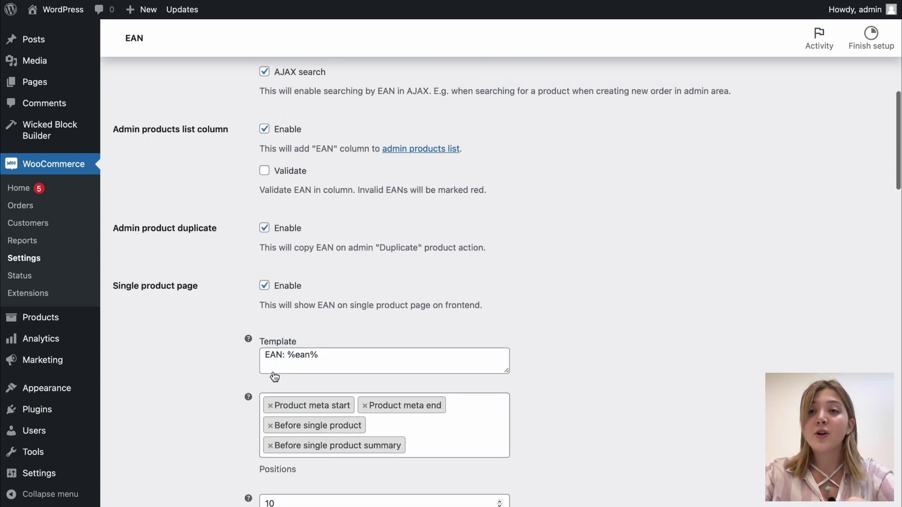
scroll(284, 249, down, 5)
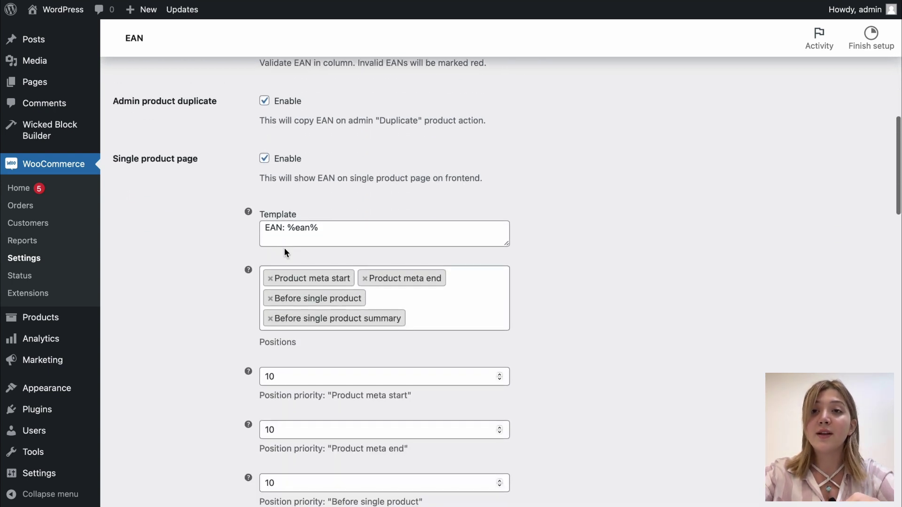
scroll(284, 252, down, 2)
scroll(287, 254, down, 8)
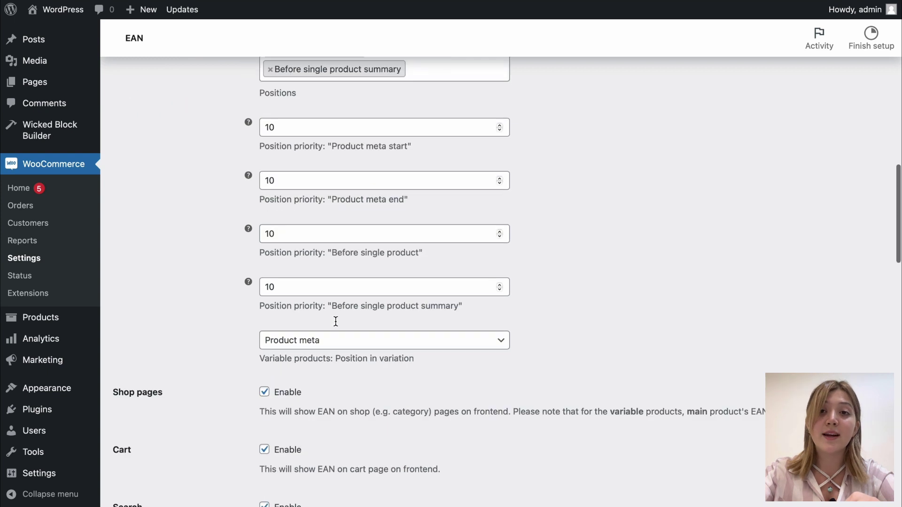
scroll(336, 321, down, 9)
scroll(161, 246, down, 15)
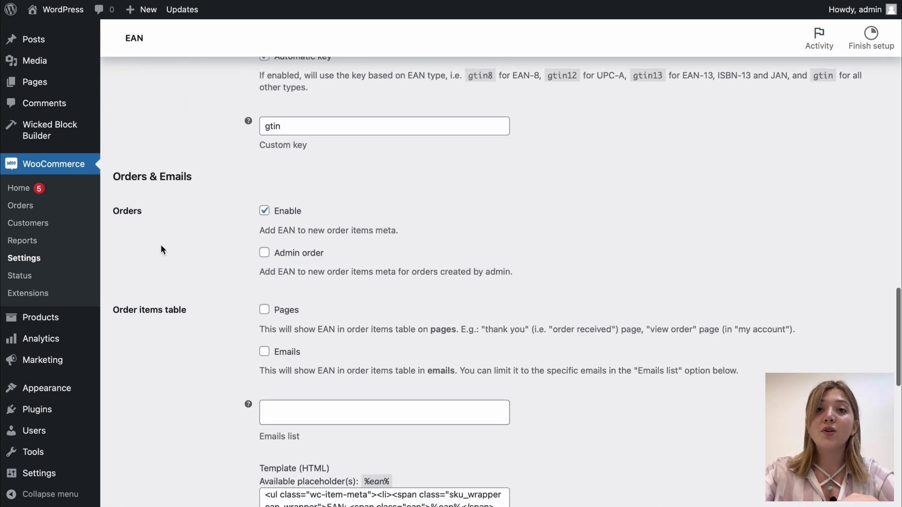
scroll(150, 333, down, 19)
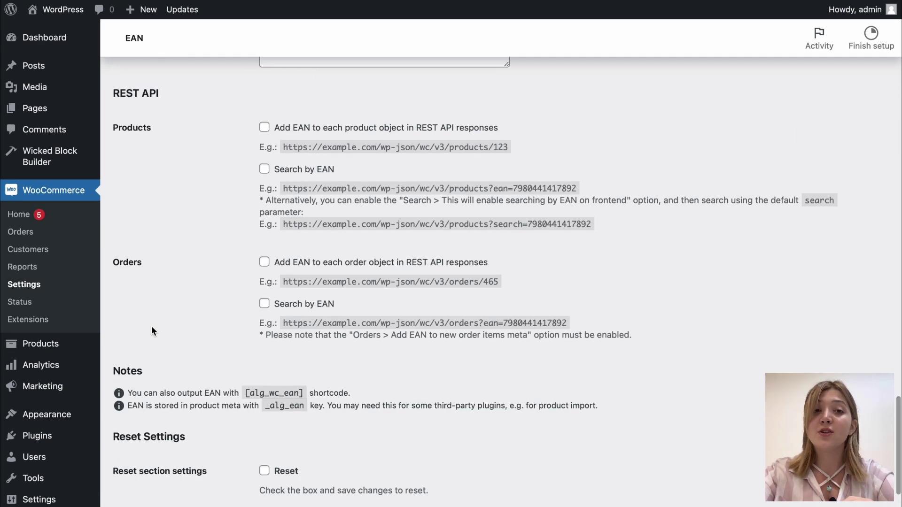
scroll(152, 327, down, 3)
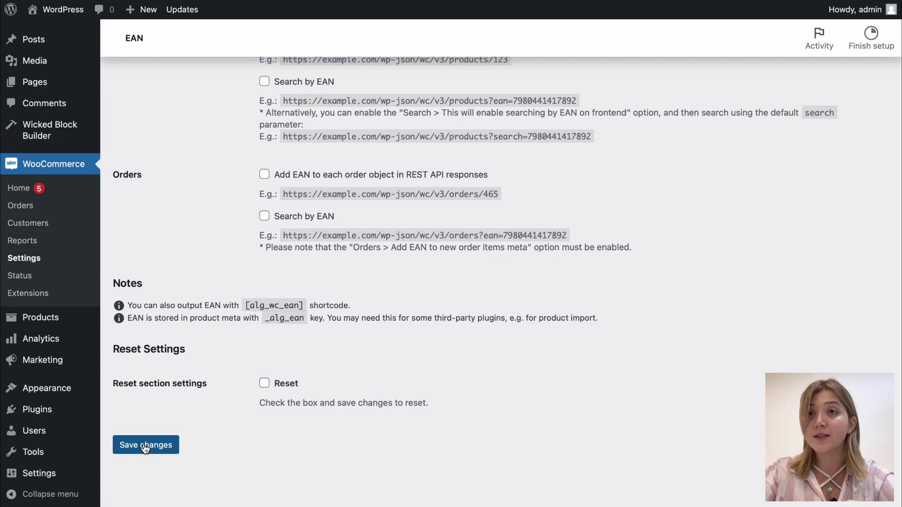
Open the EAN Tools section and examine its generate, assign, delete and copy tools and the product actions.
scroll(143, 448, up, 20)
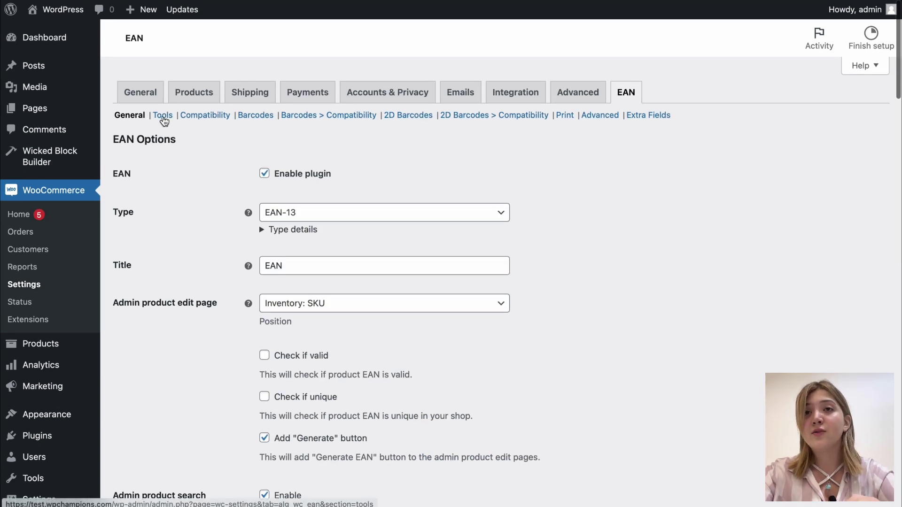
click(164, 121)
scroll(210, 283, down, 2)
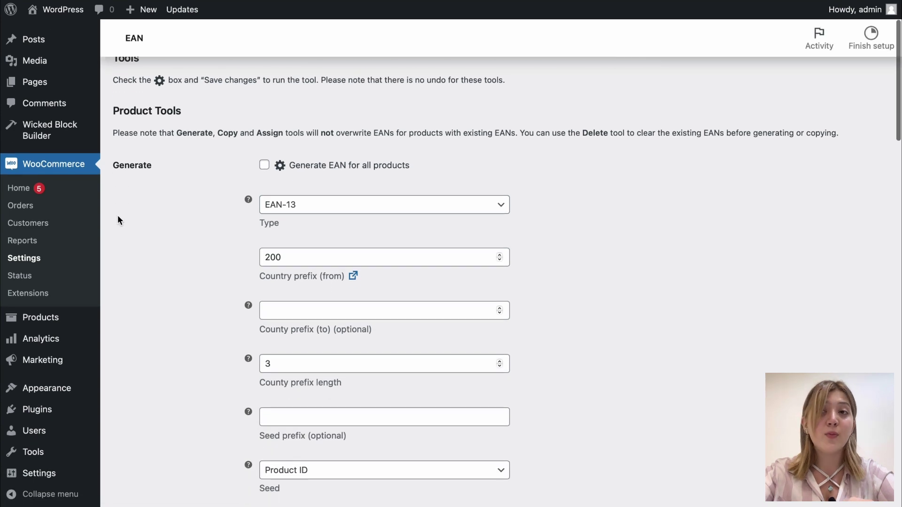
scroll(140, 206, down, 1)
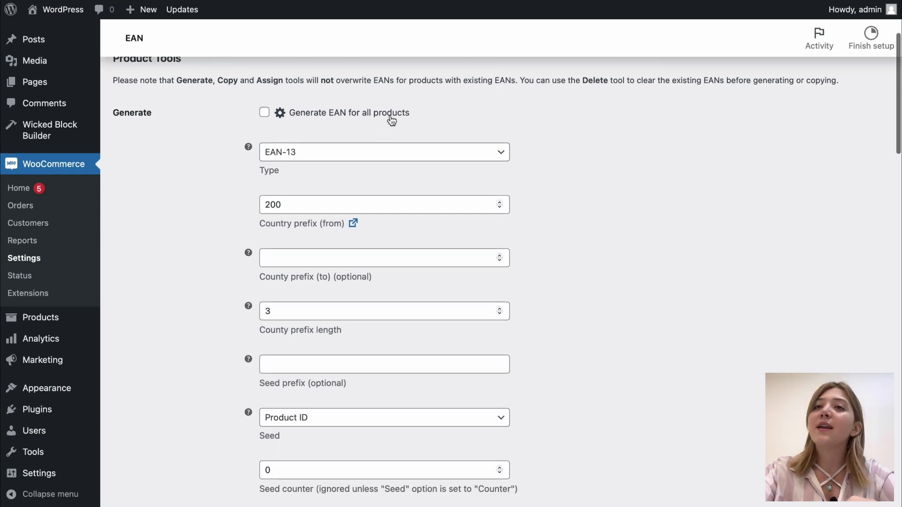
scroll(390, 118, down, 10)
scroll(390, 117, down, 4)
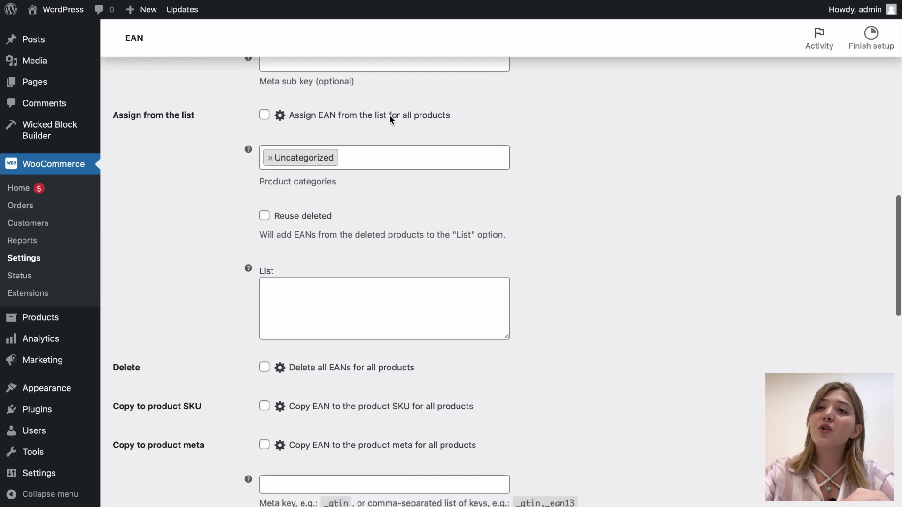
scroll(277, 319, down, 2)
scroll(277, 321, down, 6)
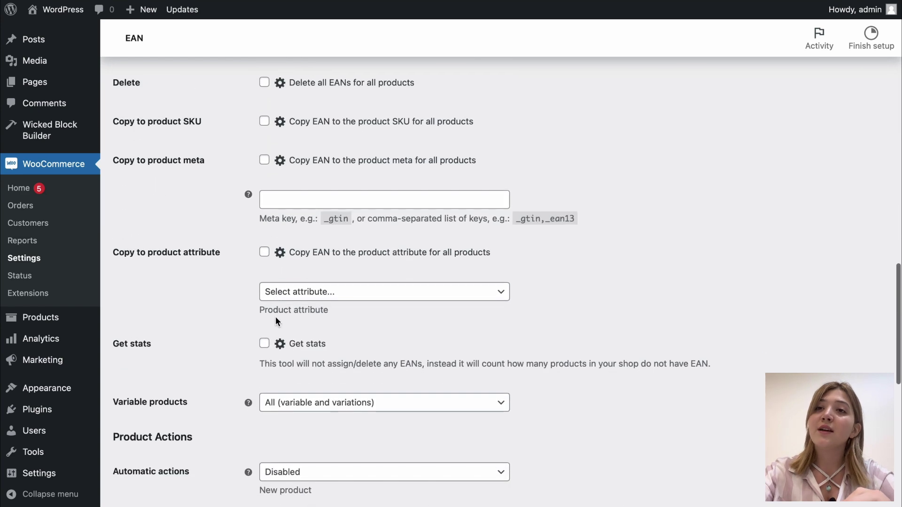
scroll(177, 266, down, 2)
scroll(167, 282, down, 5)
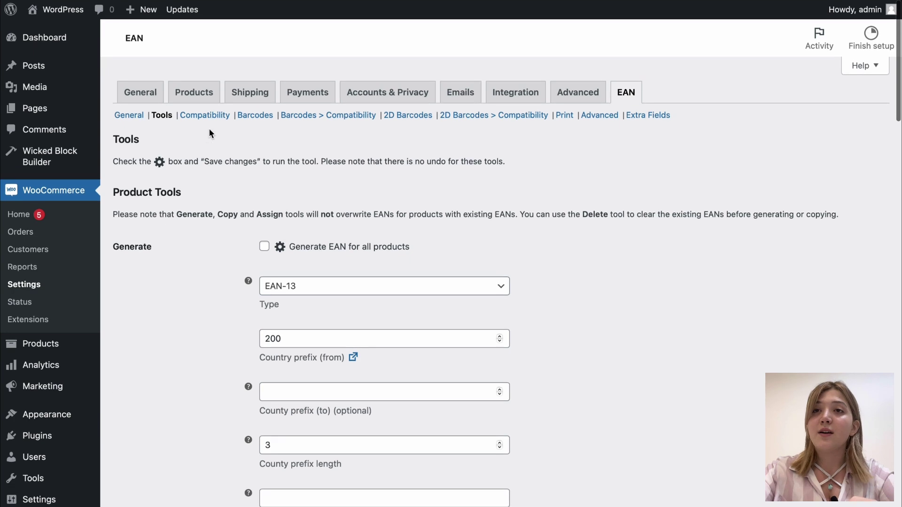
Open the EAN Compatibility section and examine the plugin integration options from Point of Sale to WCFM.
click(211, 121)
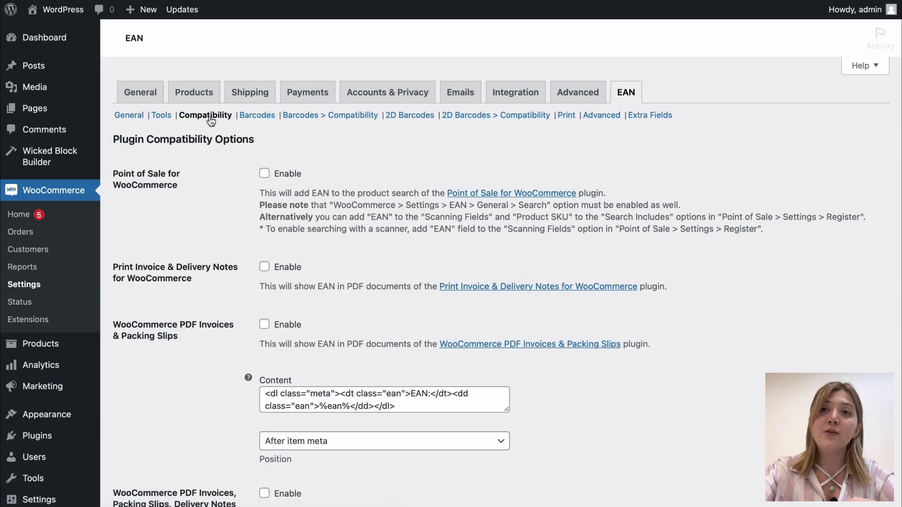
scroll(242, 218, down, 15)
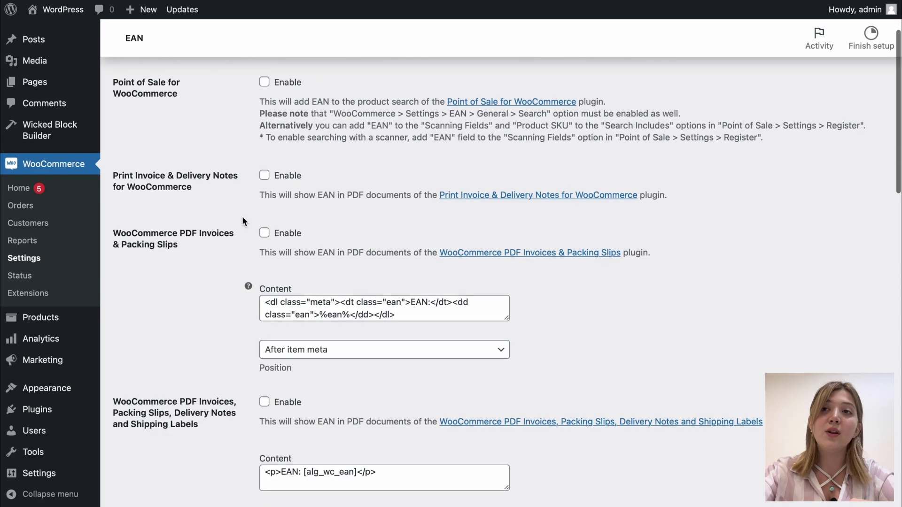
scroll(243, 220, down, 8)
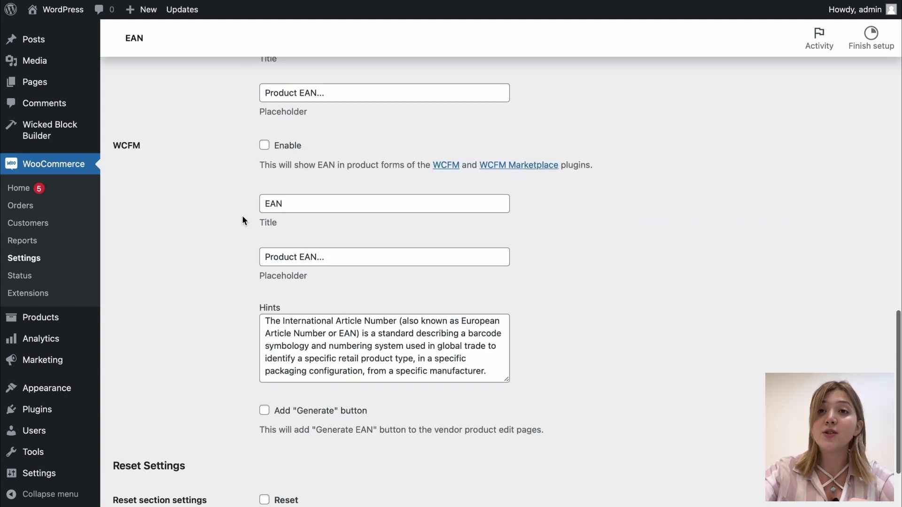
scroll(242, 220, up, 15)
scroll(243, 219, up, 6)
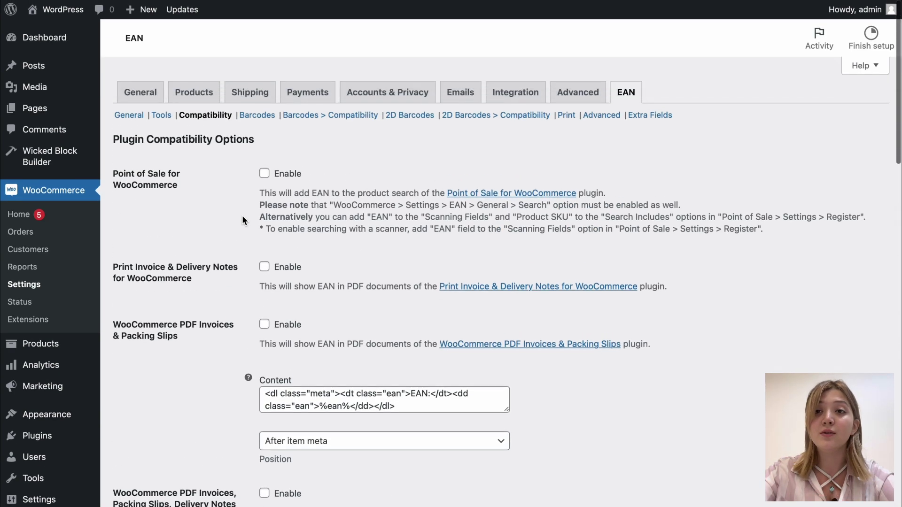
Open the EAN Print section and examine its page format, cell, margin, font, template and variation options for PDF barcodes.
click(567, 116)
scroll(302, 319, down, 2)
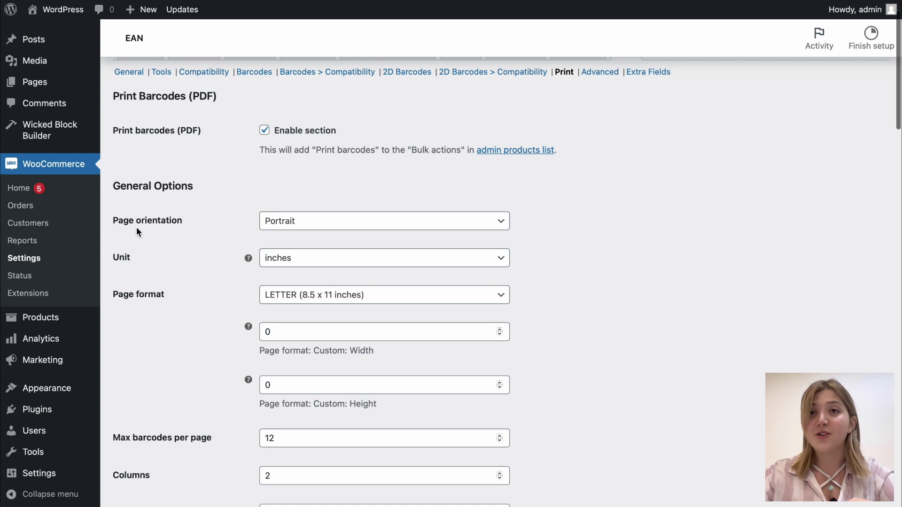
scroll(137, 227, down, 1)
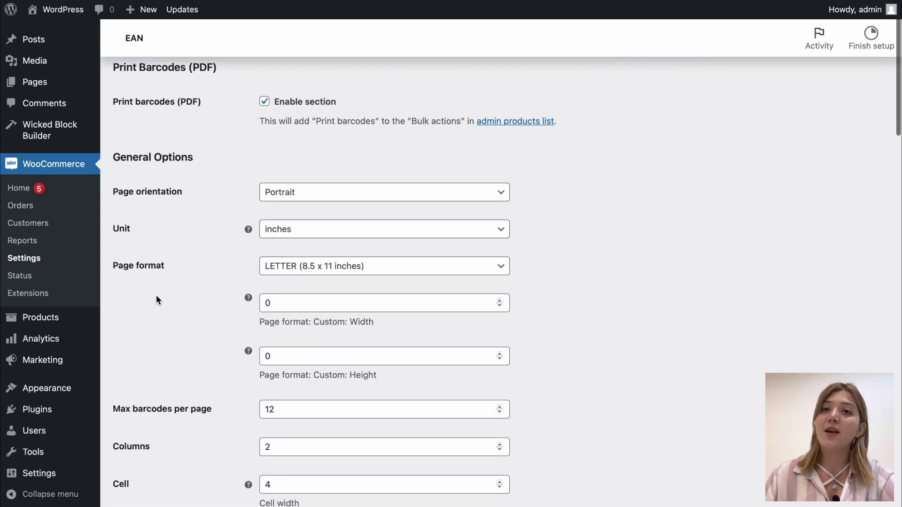
scroll(157, 278, down, 5)
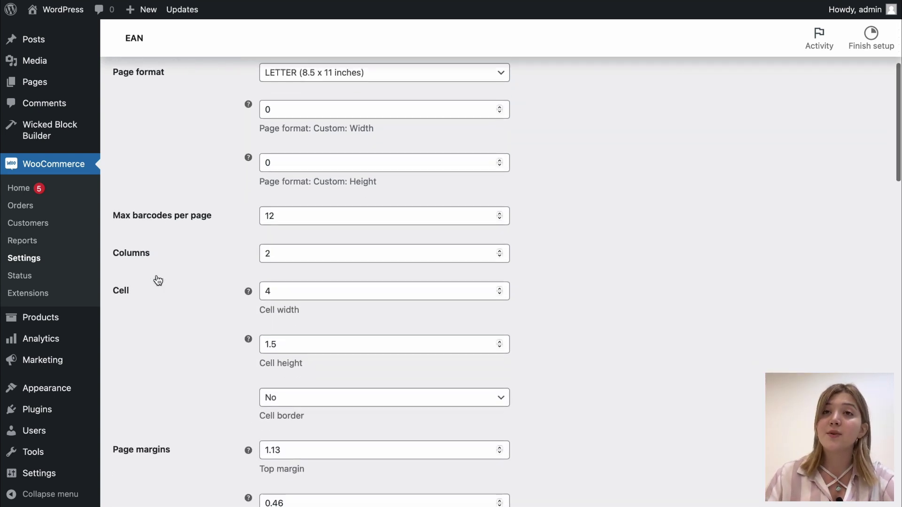
scroll(146, 340, down, 8)
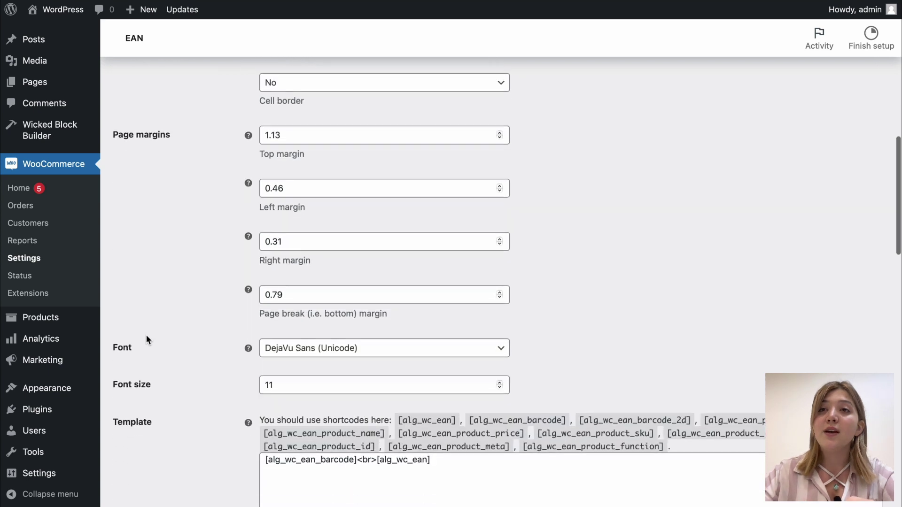
scroll(145, 334, down, 5)
scroll(146, 334, down, 5)
scroll(146, 337, down, 7)
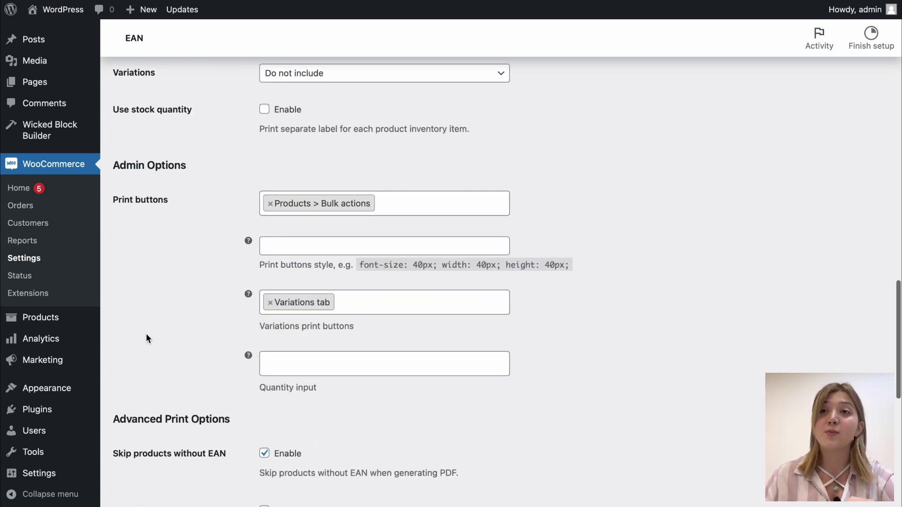
Examine the admin print button options, the advanced print options and the print tools of the Print section.
scroll(146, 337, down, 2)
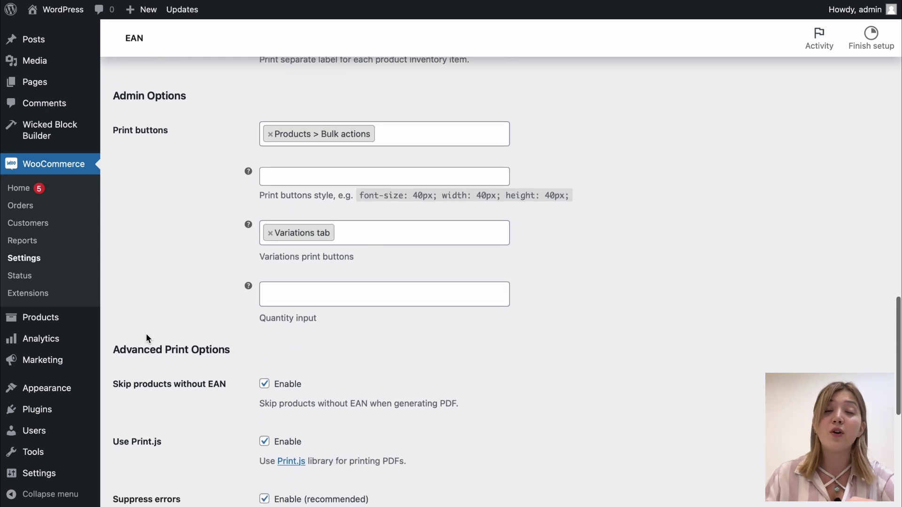
scroll(145, 335, down, 2)
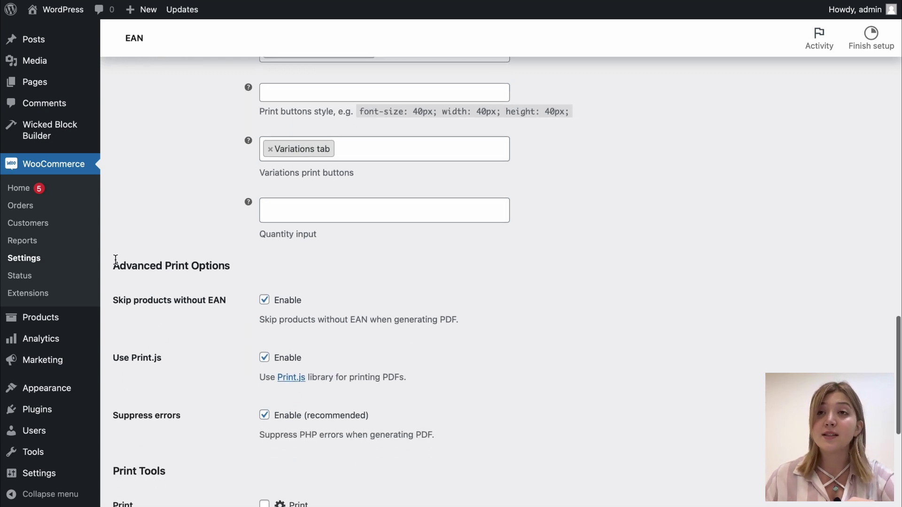
scroll(179, 297, down, 4)
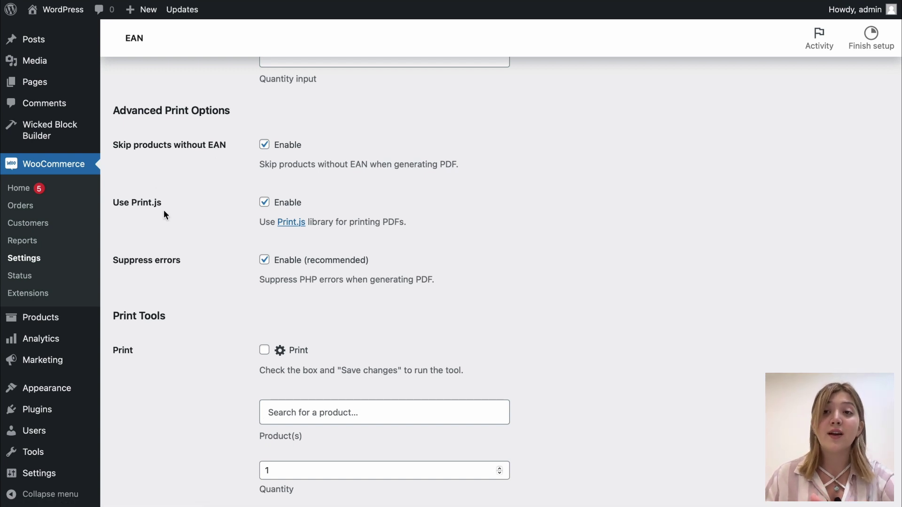
scroll(177, 341, down, 3)
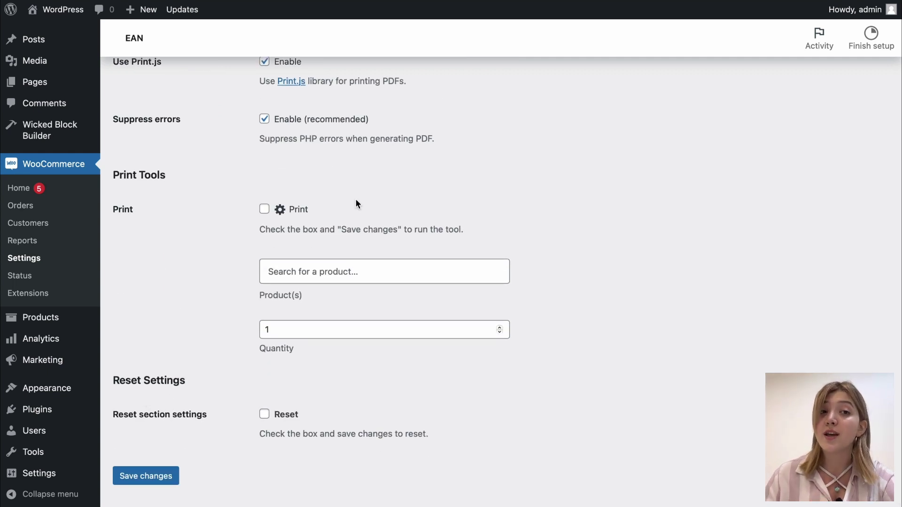
scroll(356, 199, up, 20)
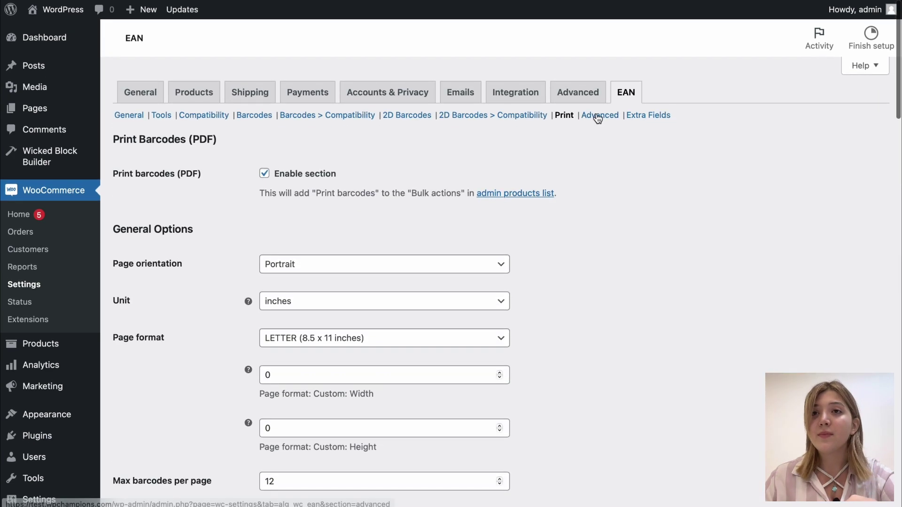
Examine the EAN Advanced section with its export, import and reset options, and open the Extra Fields section.
click(601, 116)
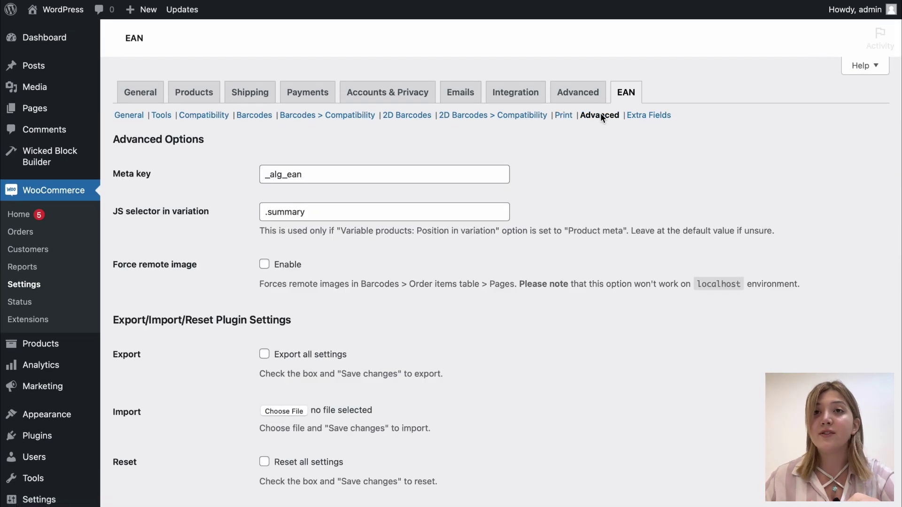
scroll(501, 329, down, 2)
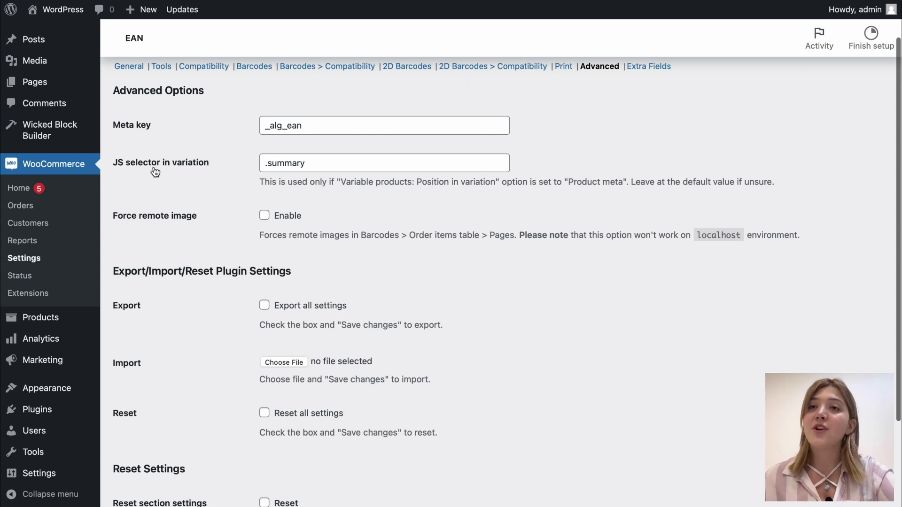
scroll(185, 412, down, 2)
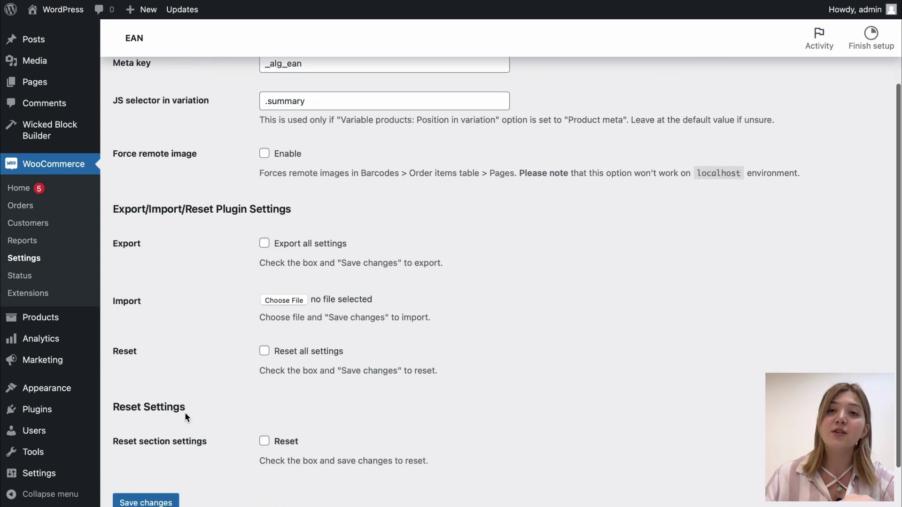
scroll(490, 193, up, 4)
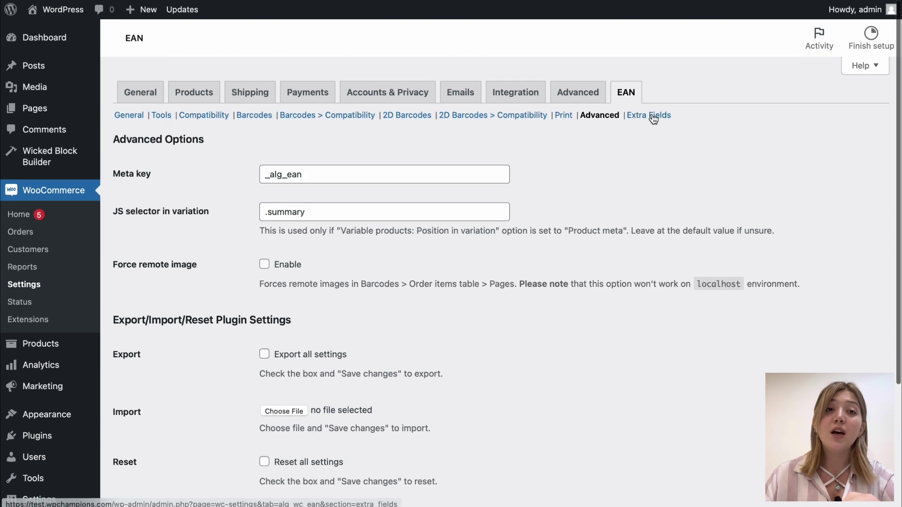
click(652, 116)
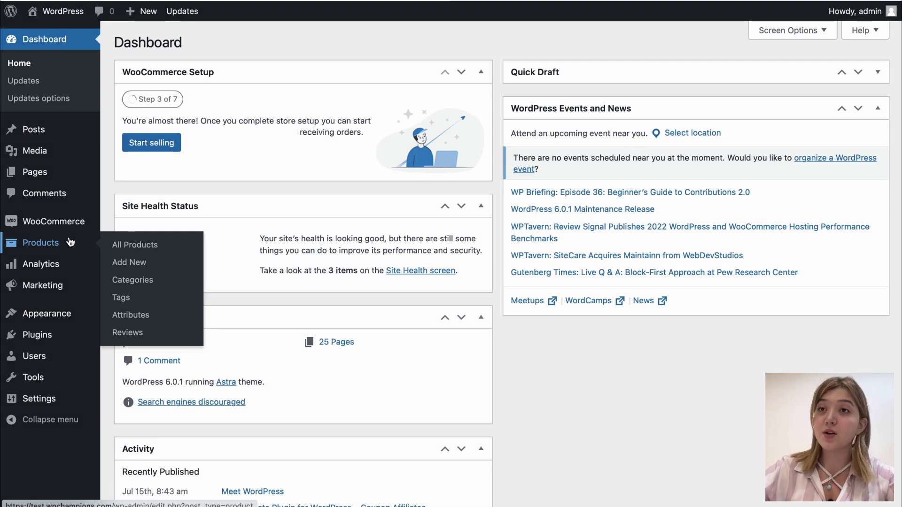
Open the product list and open the Skirt product in its last row for editing.
click(70, 242)
scroll(263, 353, down, 2)
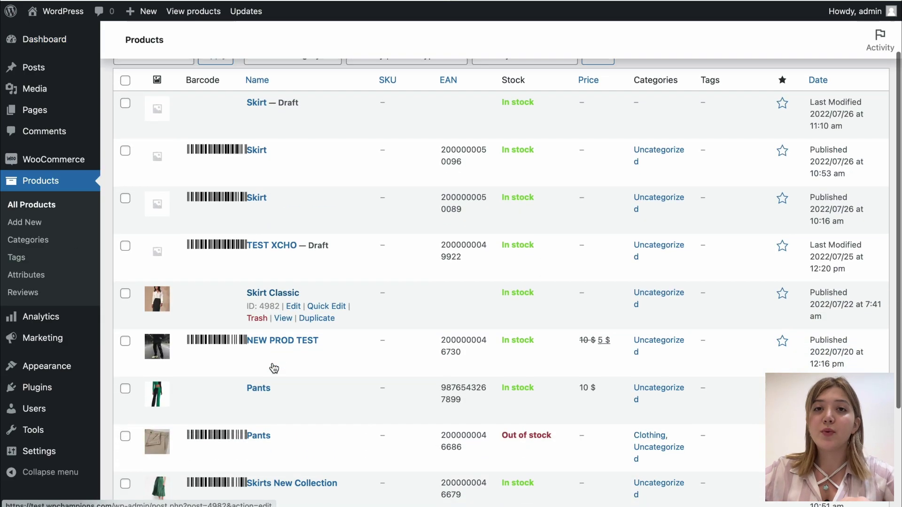
scroll(273, 365, down, 3)
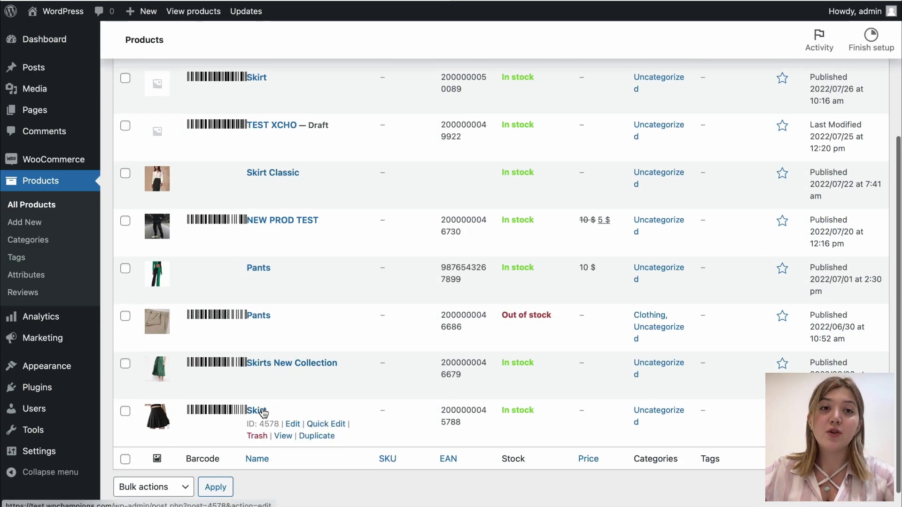
click(263, 411)
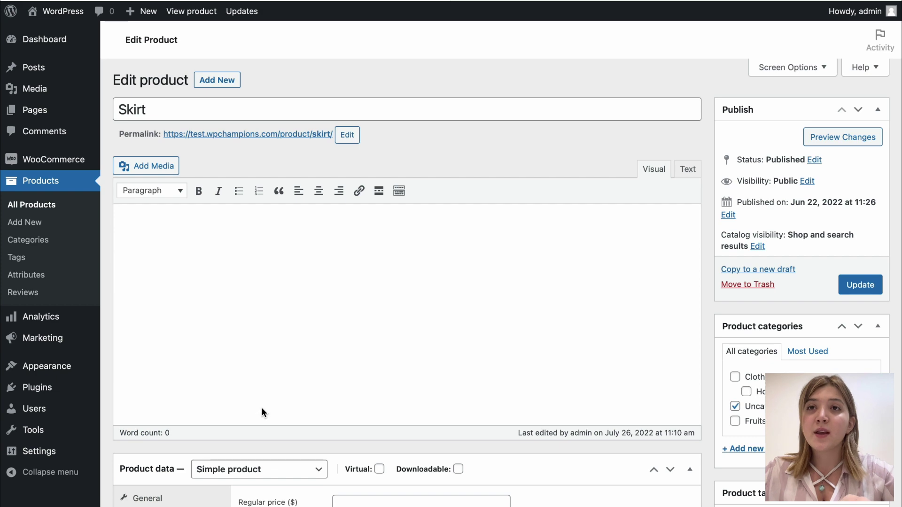
Show the Skirt product's inventory data and examine its EAN field and barcode.
scroll(261, 412, down, 1)
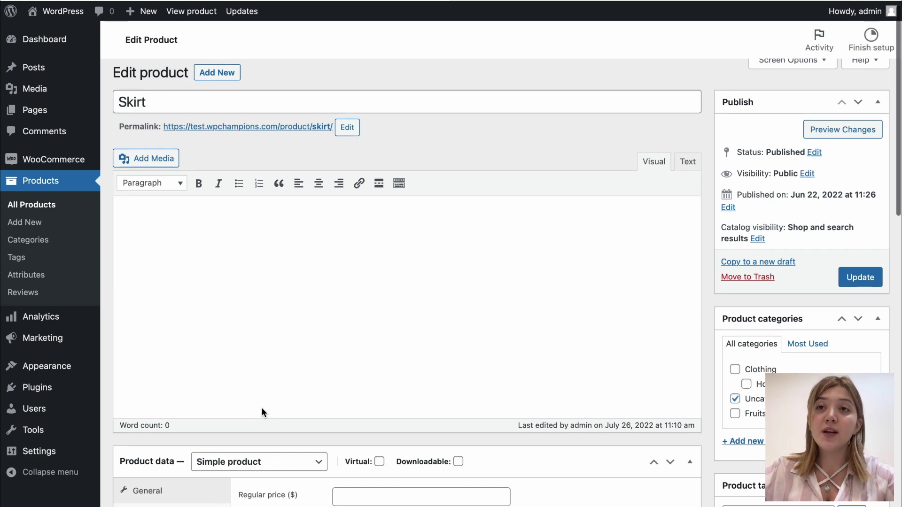
scroll(263, 412, down, 5)
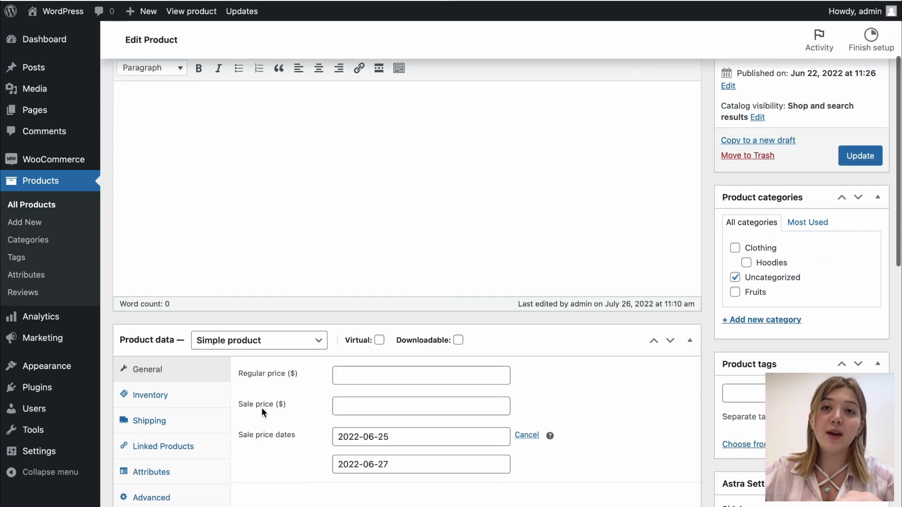
click(182, 342)
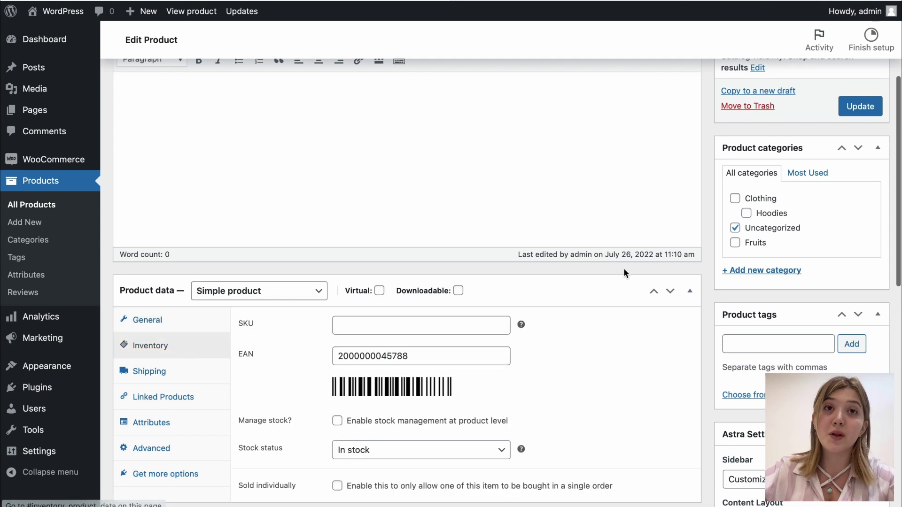
scroll(624, 270, down, 4)
scroll(616, 268, down, 3)
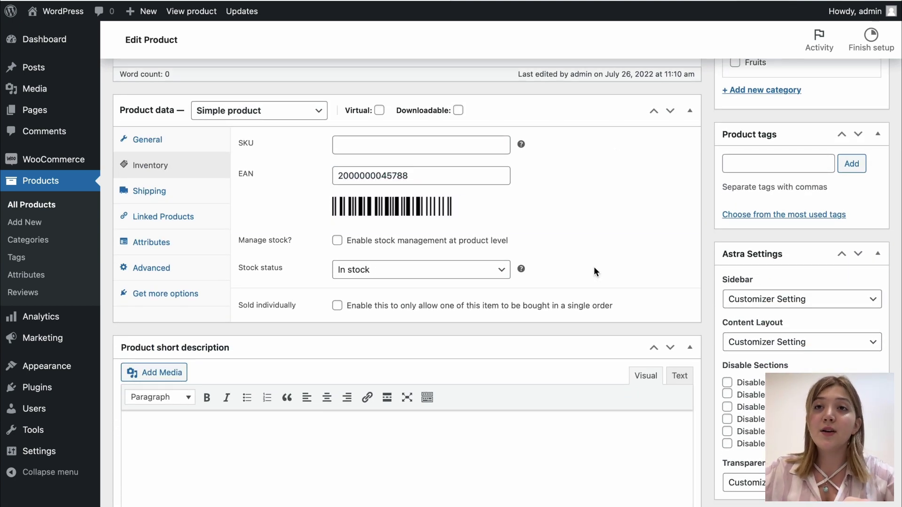
scroll(594, 267, down, 4)
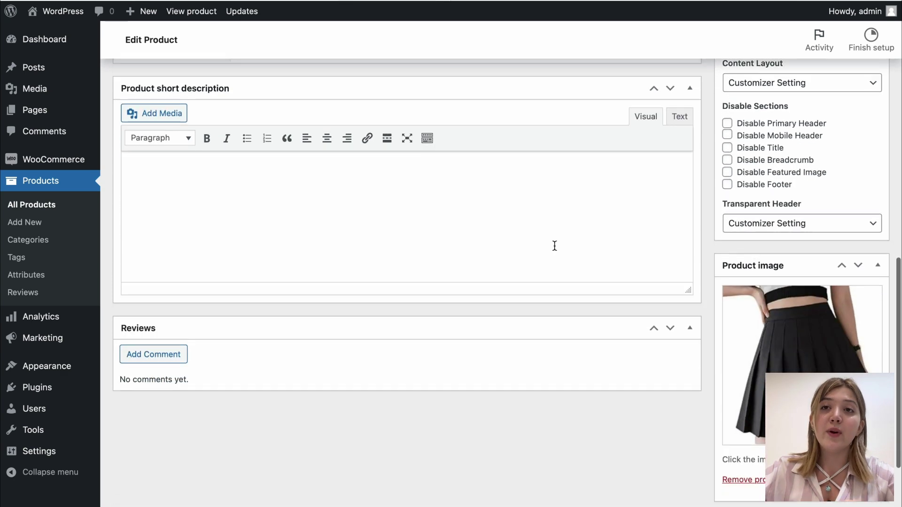
View the Skirt product's public page and examine the places where the EAN and its barcode are shown.
scroll(554, 247, up, 15)
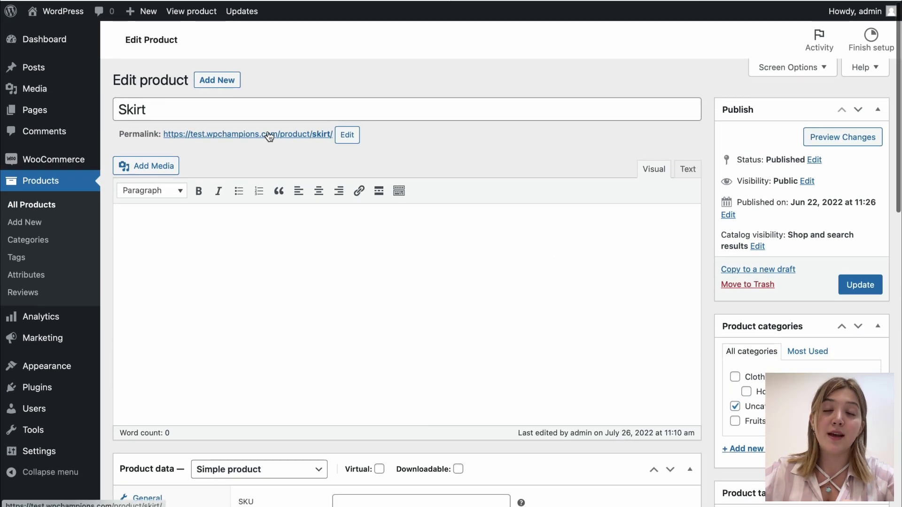
click(269, 136)
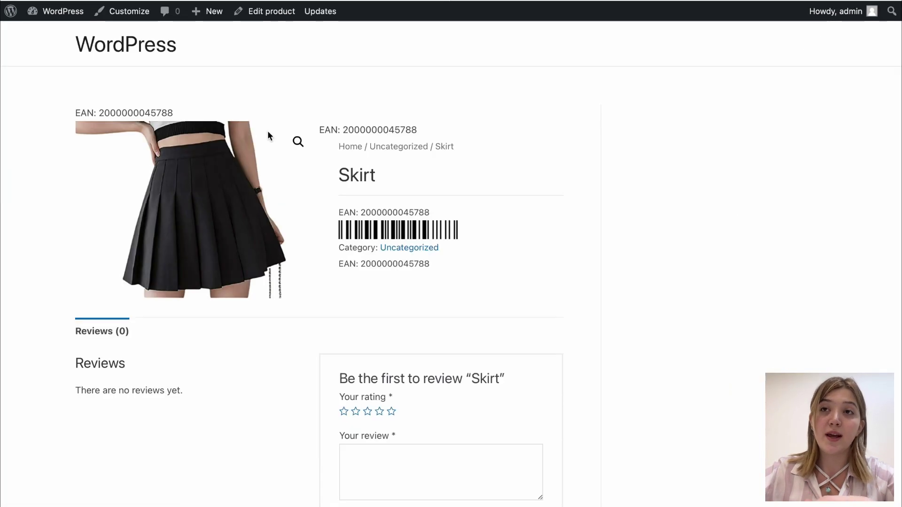
triple_click(372, 175)
triple_click(430, 213)
click(403, 130)
triple_click(403, 131)
triple_click(163, 113)
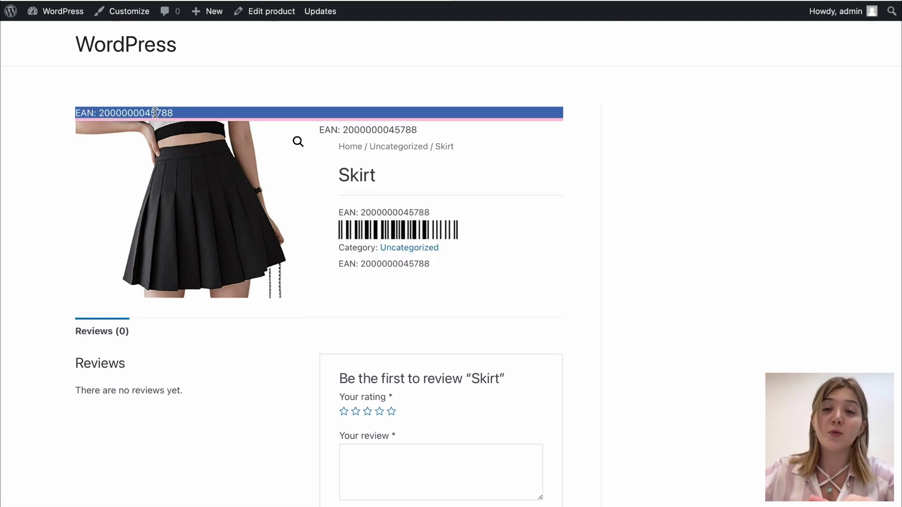
drag(515, 222, 341, 224)
click(619, 188)
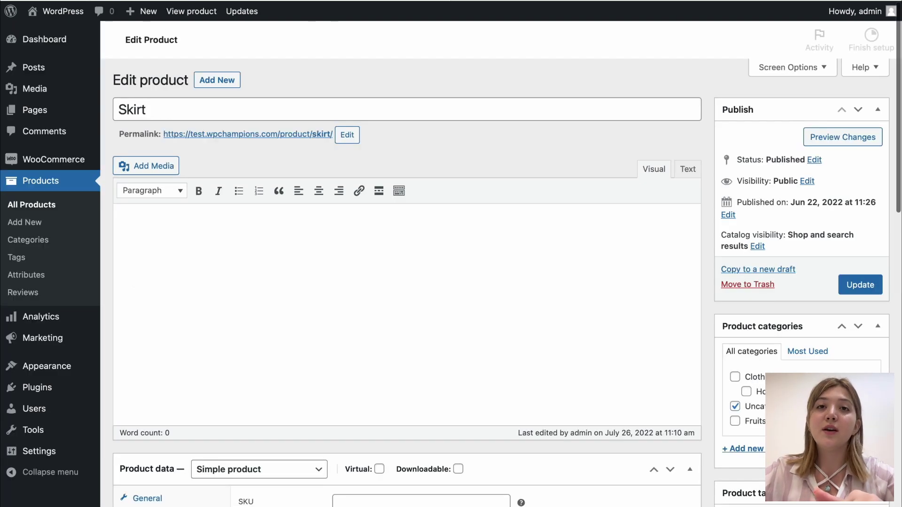
Return to the product list and start a new product named "skirt".
key(alt+Left)
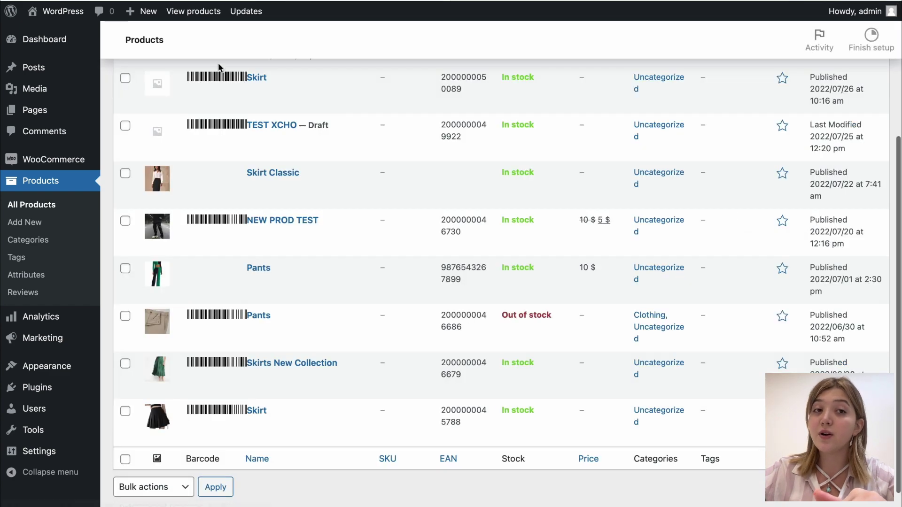
scroll(218, 63, up, 5)
click(203, 81)
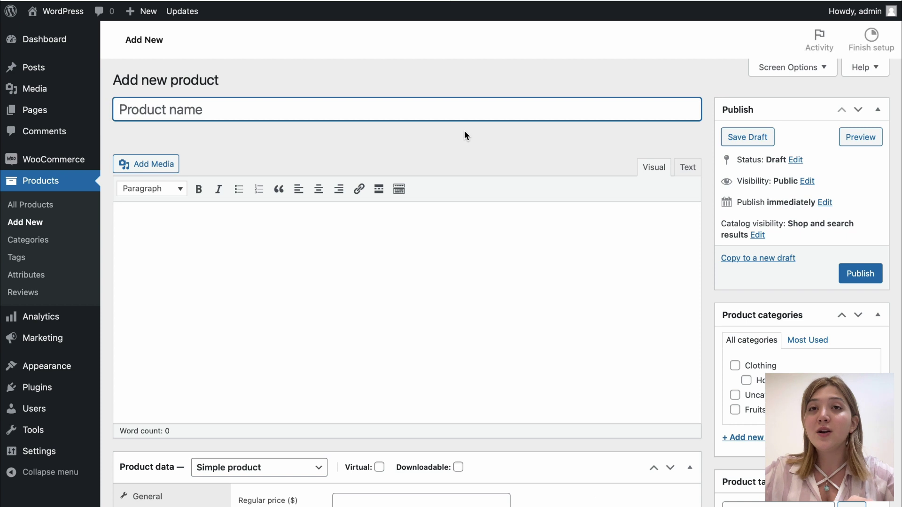
text(Skirt)
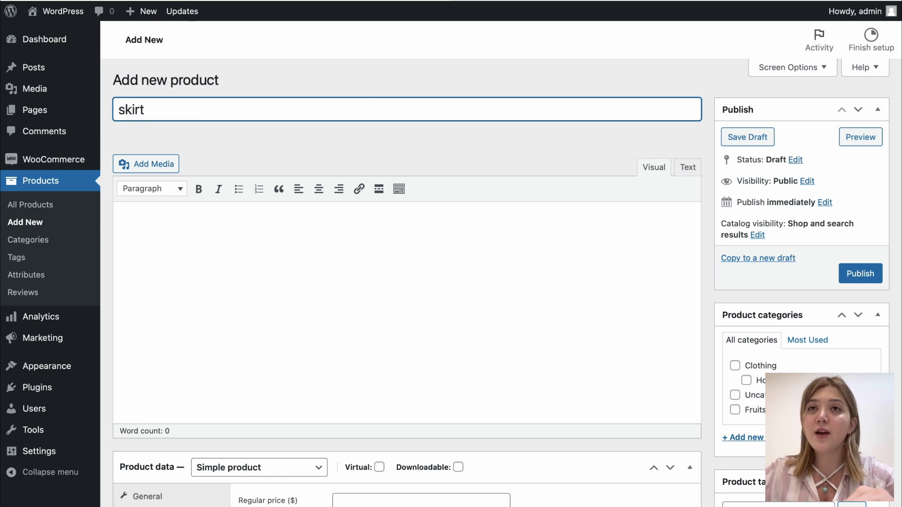
click(260, 279)
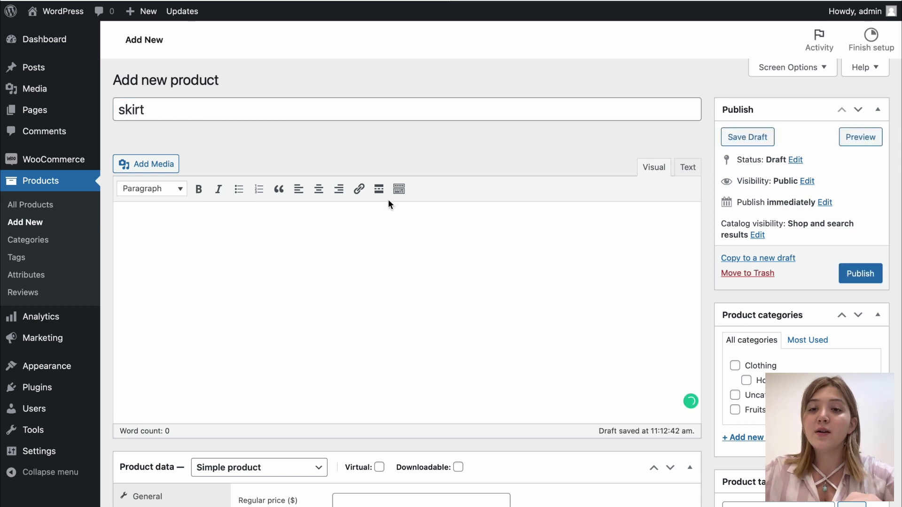
Insert an existing skirt image from the media library into the new product's description.
scroll(309, 217, down, 1)
scroll(309, 217, down, 10)
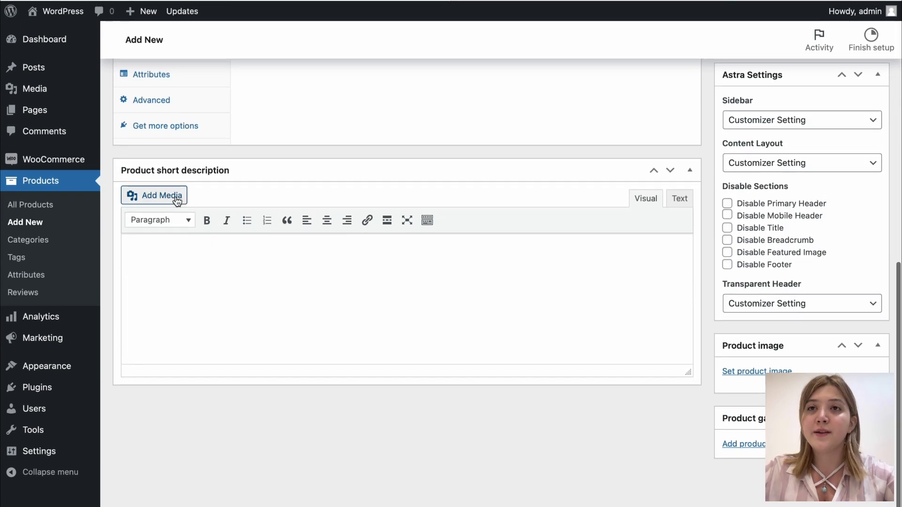
scroll(203, 190, up, 10)
click(159, 165)
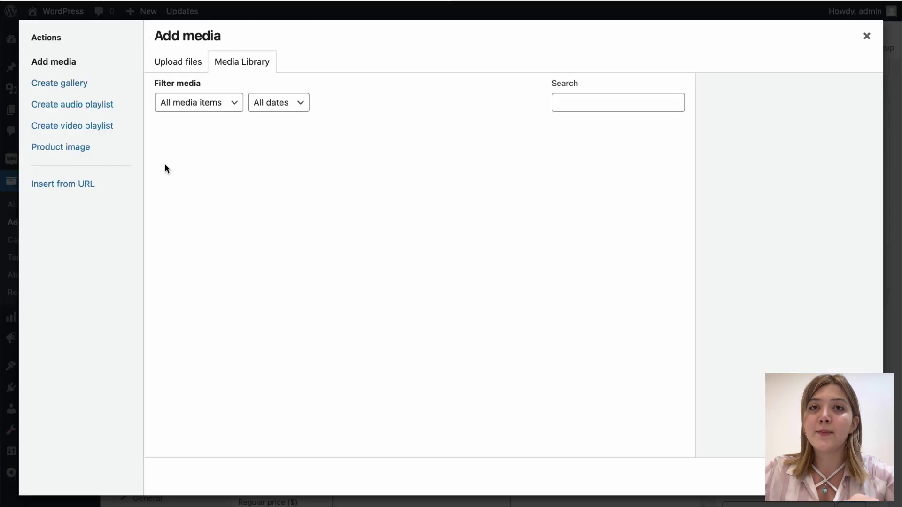
click(217, 179)
click(836, 477)
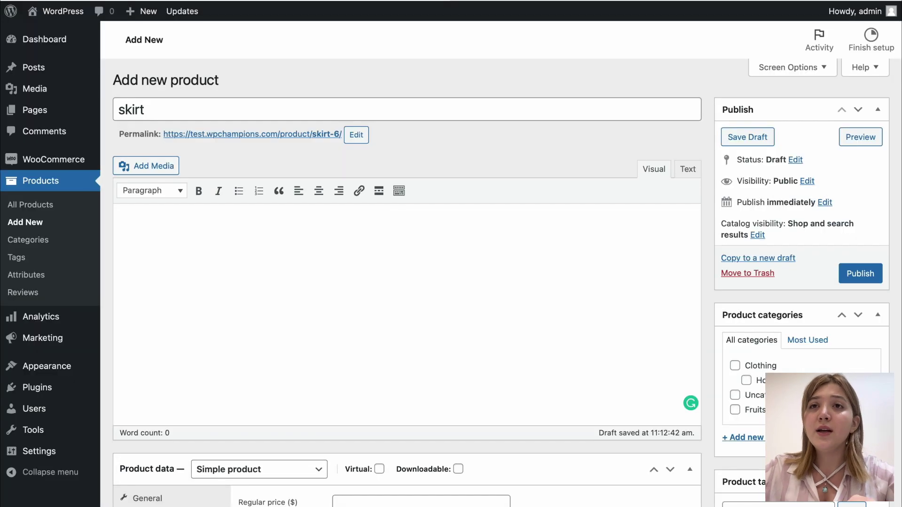
Generate an EAN in the new skirt product's inventory data and publish the product.
scroll(408, 270, down, 4)
scroll(408, 273, down, 2)
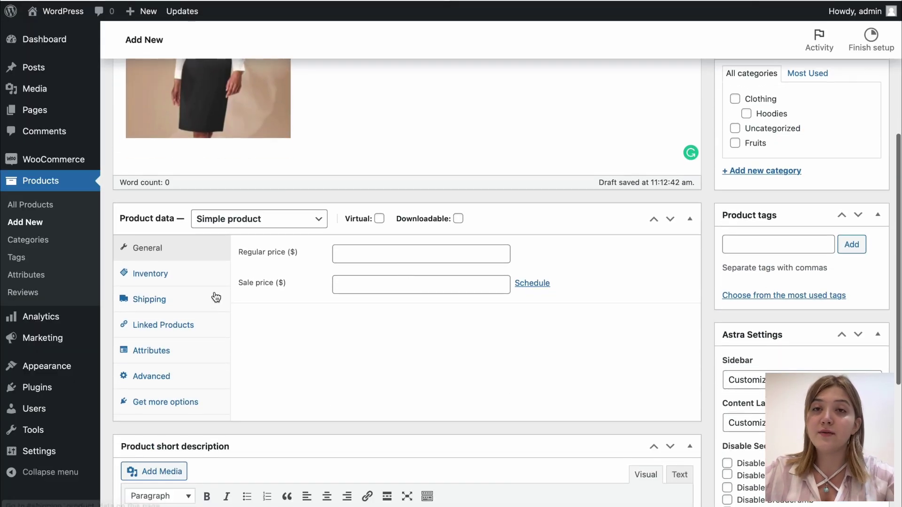
click(204, 280)
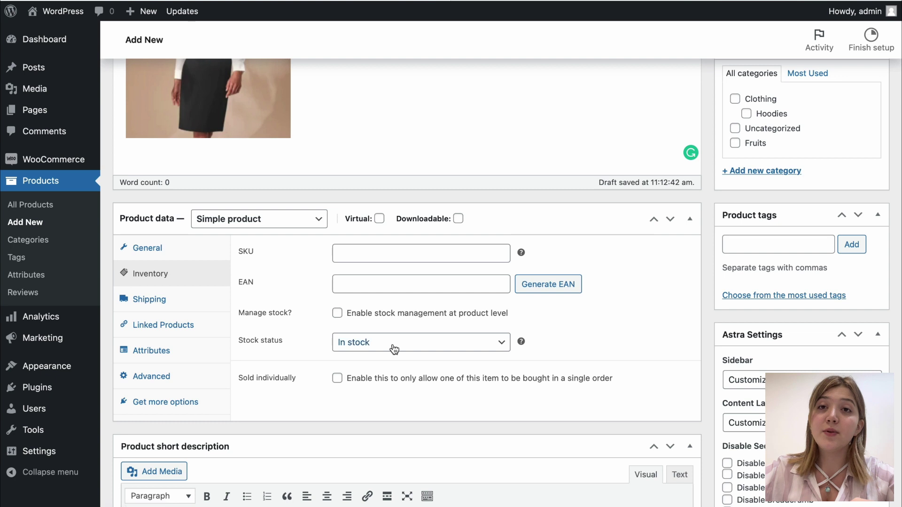
click(547, 284)
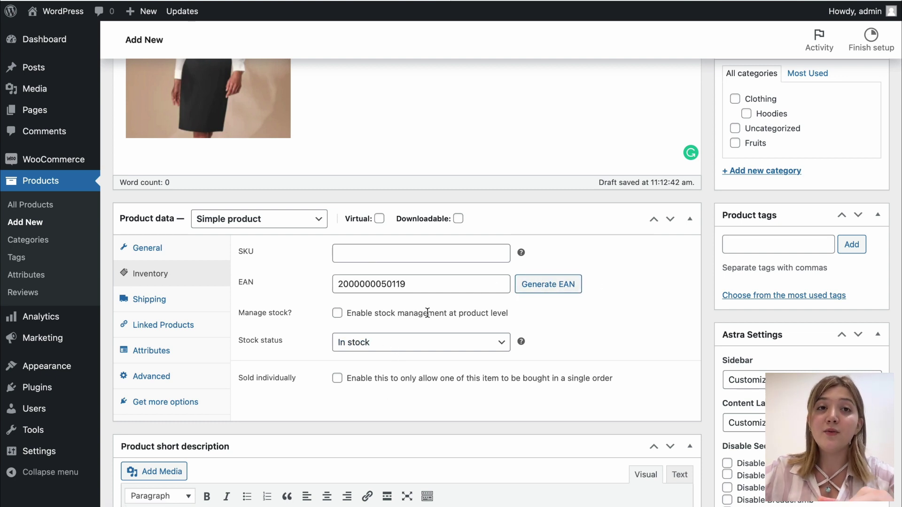
scroll(419, 291, up, 6)
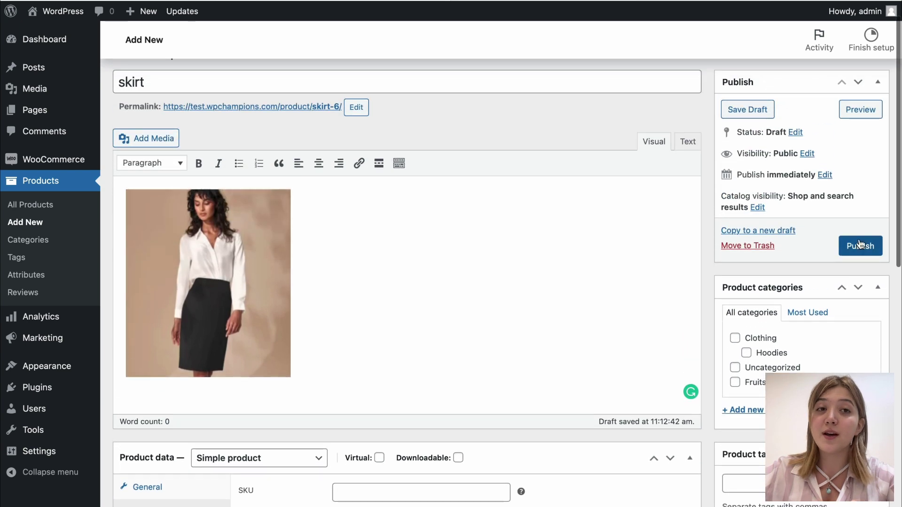
click(853, 246)
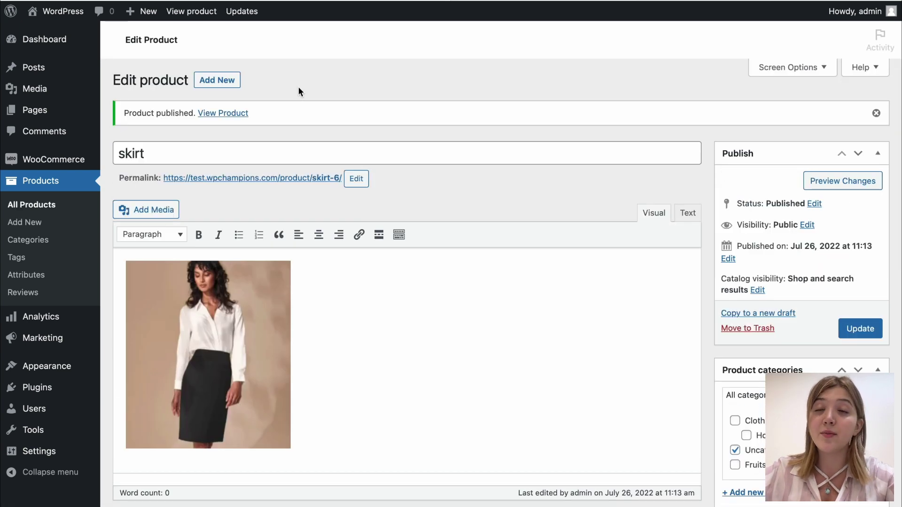
View the published skirt's public page and examine each place where its EAN and barcode are shown.
click(240, 178)
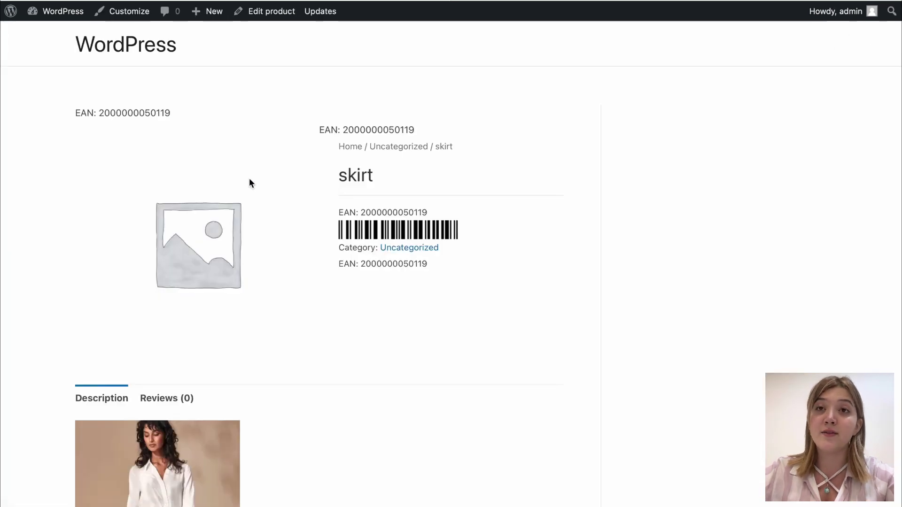
triple_click(417, 211)
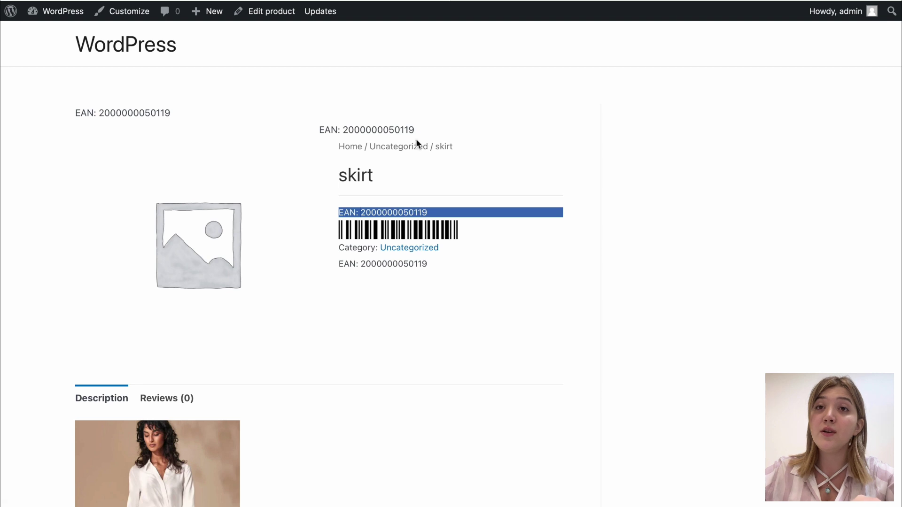
triple_click(409, 130)
double_click(136, 114)
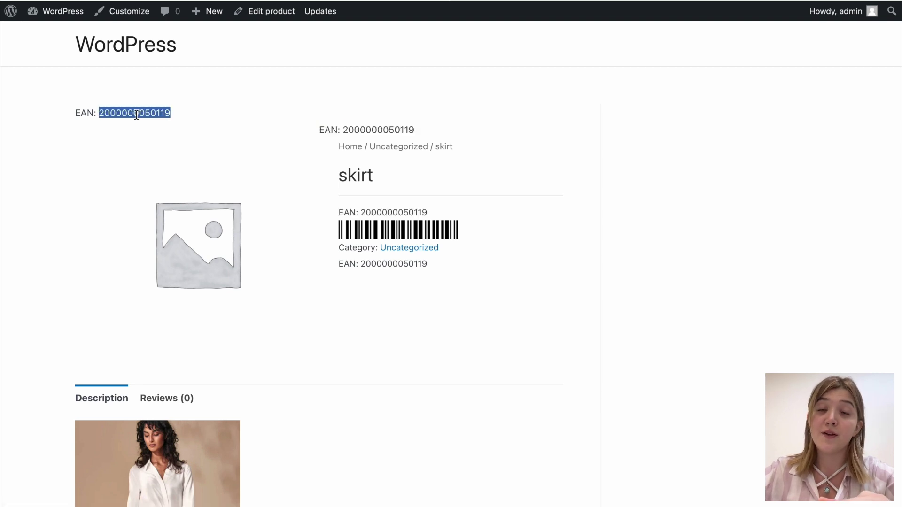
click(433, 230)
double_click(389, 230)
click(522, 233)
Add the 10 $ Pants from the related products to the cart.
scroll(522, 233, down, 8)
scroll(522, 233, down, 4)
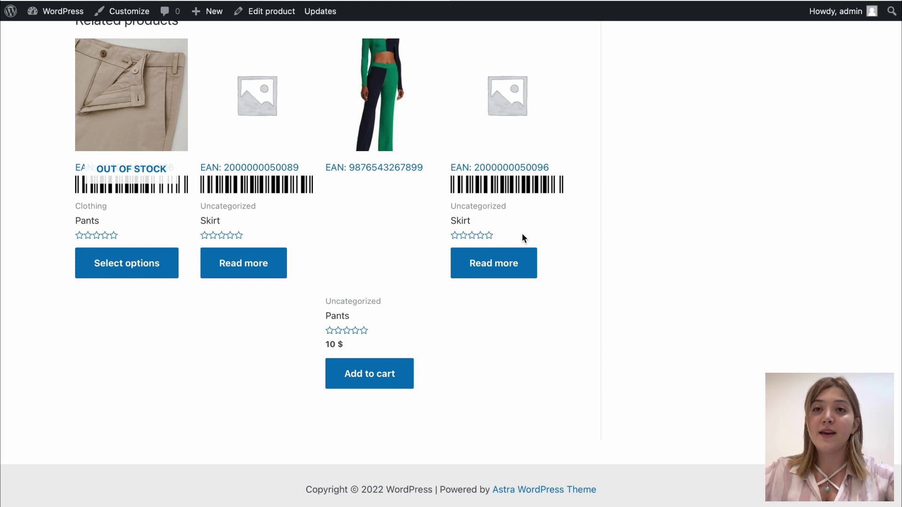
click(379, 376)
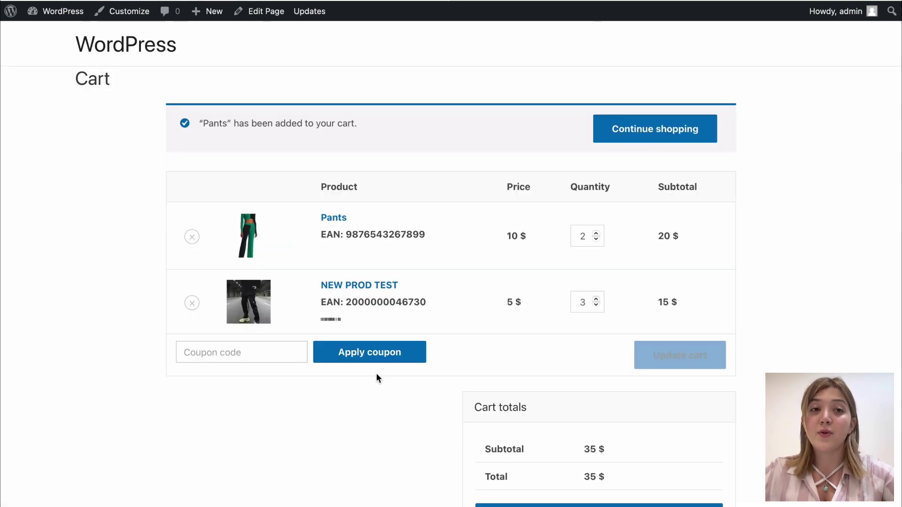
Examine how the EANs and barcode are shown for the Pants and NEW PROD TEST items in the cart.
scroll(397, 300, down, 1)
scroll(396, 295, down, 1)
scroll(397, 297, up, 3)
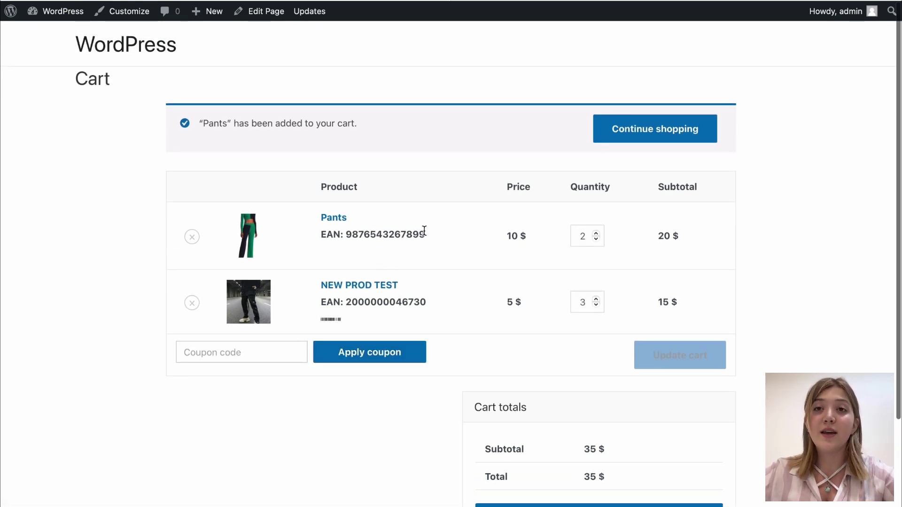
drag(425, 233, 330, 234)
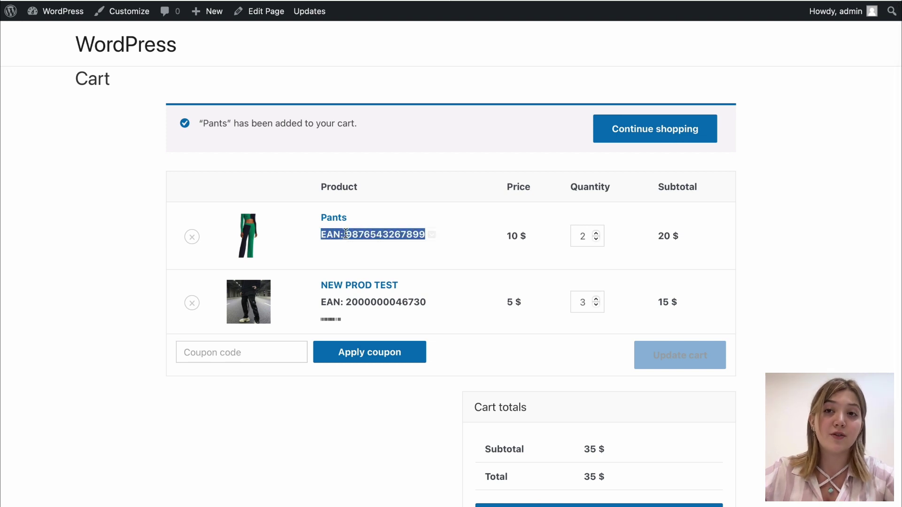
click(346, 234)
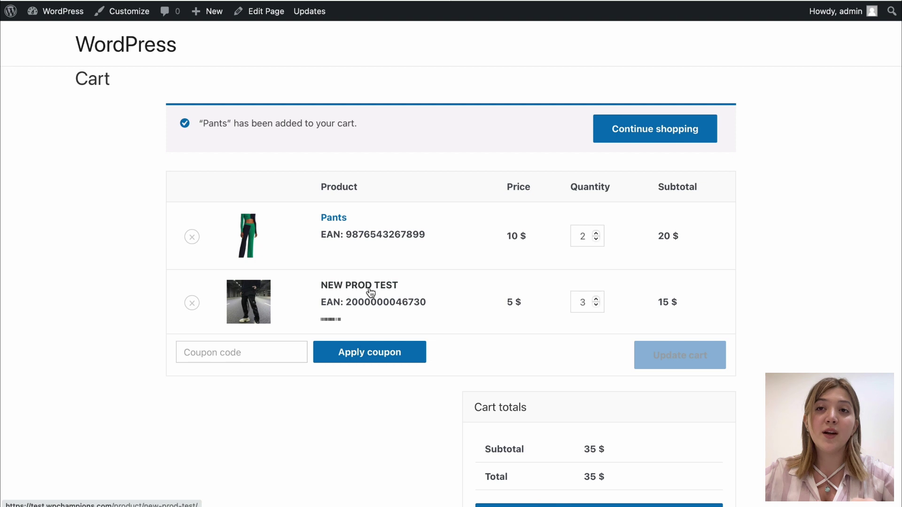
drag(426, 301, 341, 300)
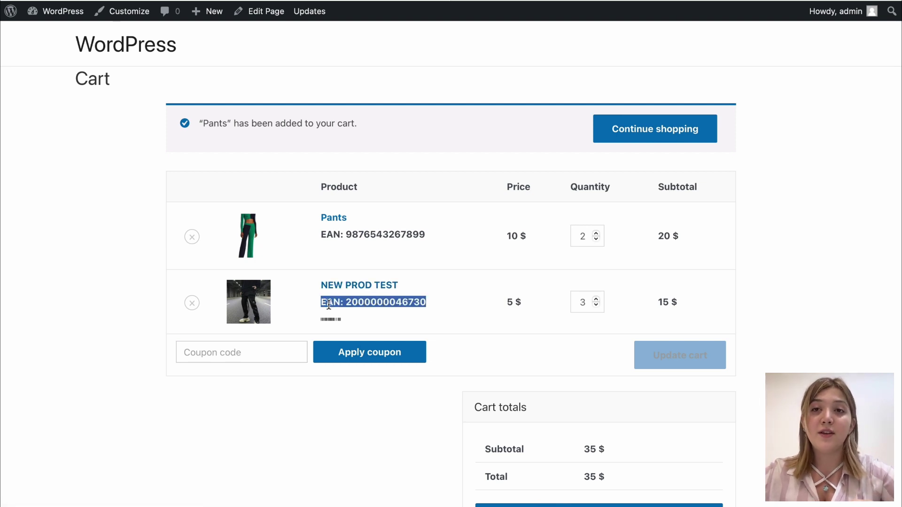
drag(404, 285, 379, 286)
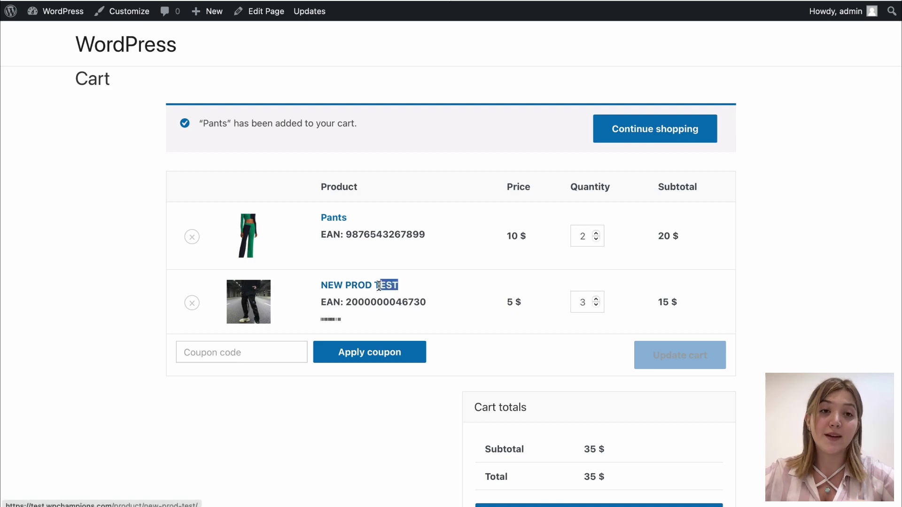